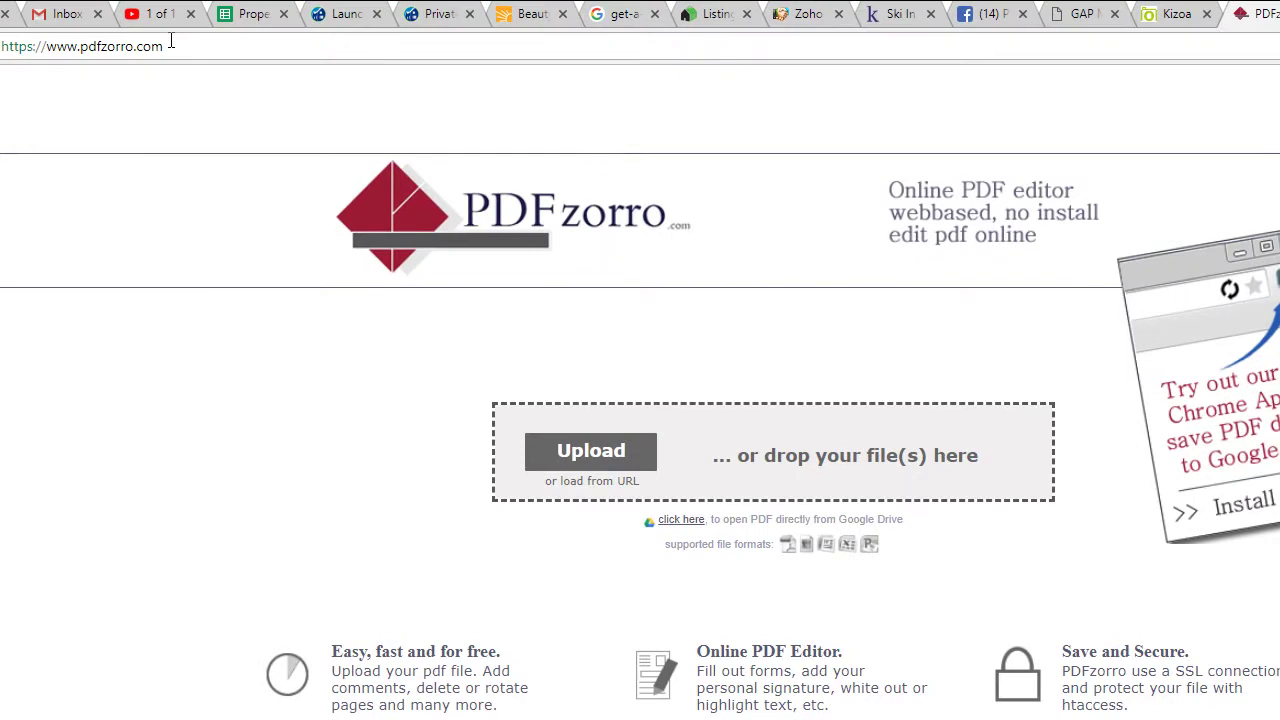
- Close the Save to Google Drive Web Store listing to get back to Storytelling.pdf
{"action": "left_click_drag", "start_coordinate": [172, 40], "coordinate": [66, 40]}
{"action": "left_click", "coordinate": [249, 40]}
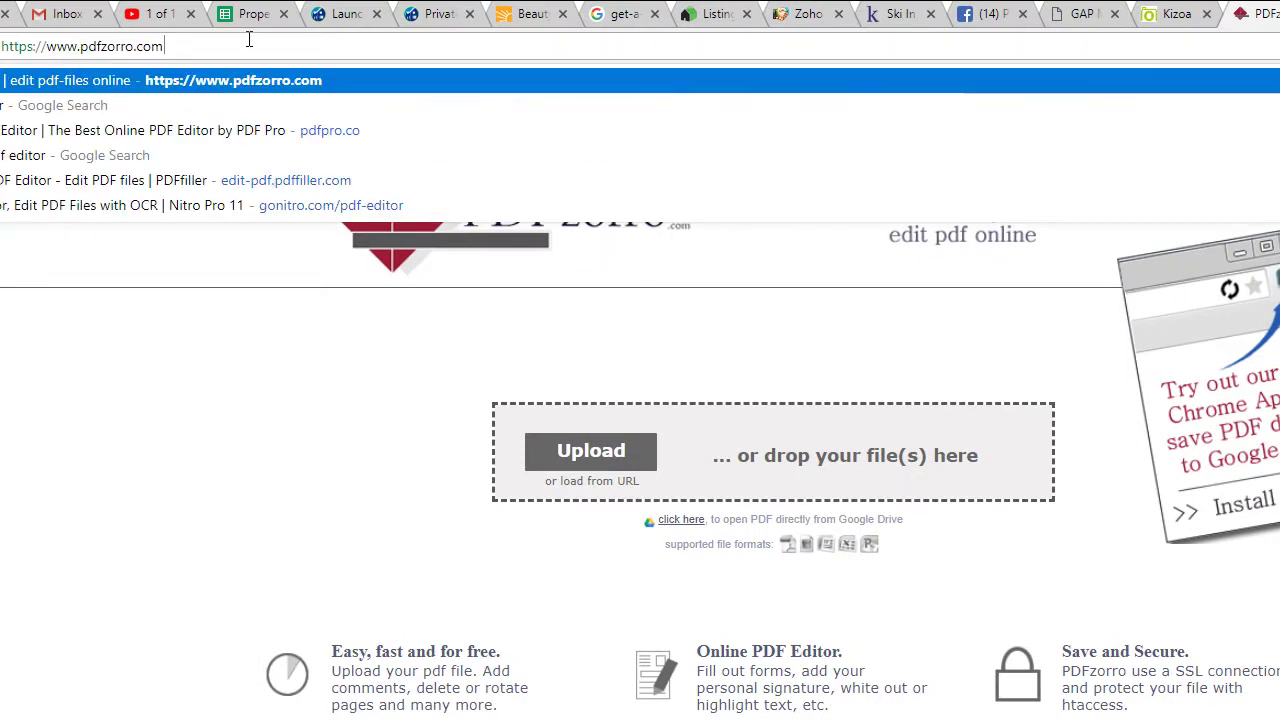
{"action": "left_click", "coordinate": [166, 371]}
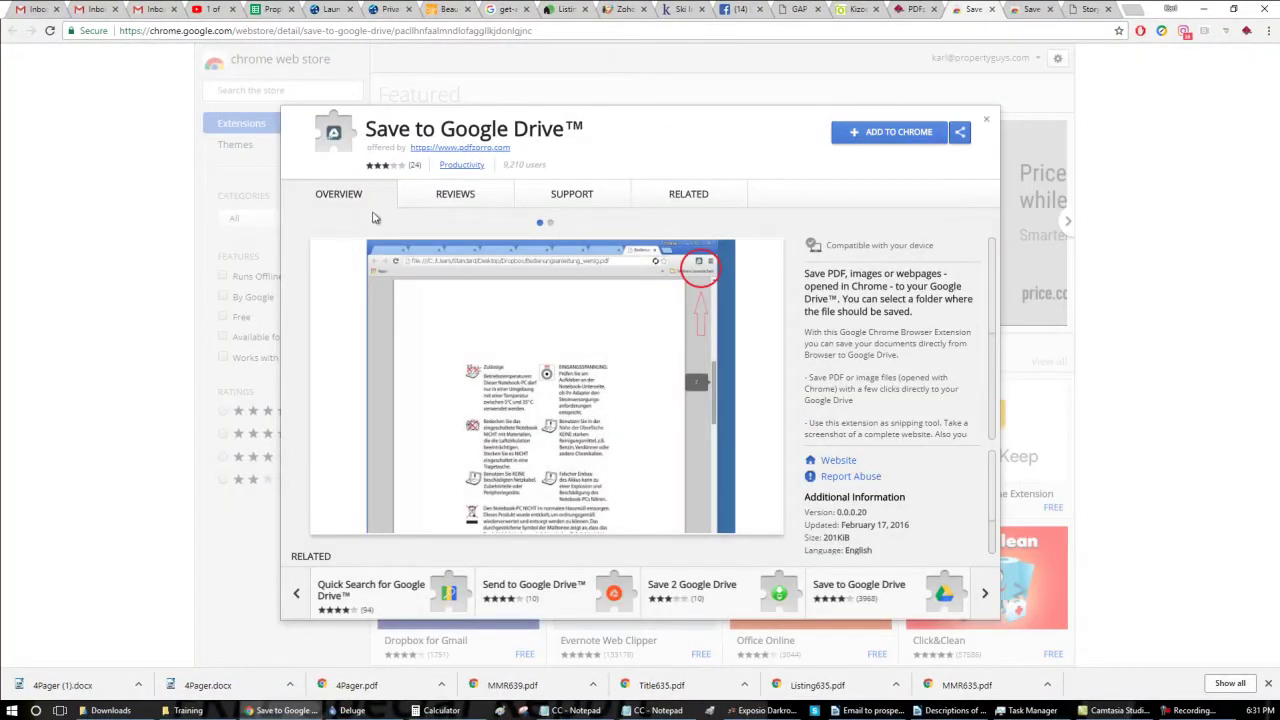
{"action": "left_click", "coordinate": [990, 10]}
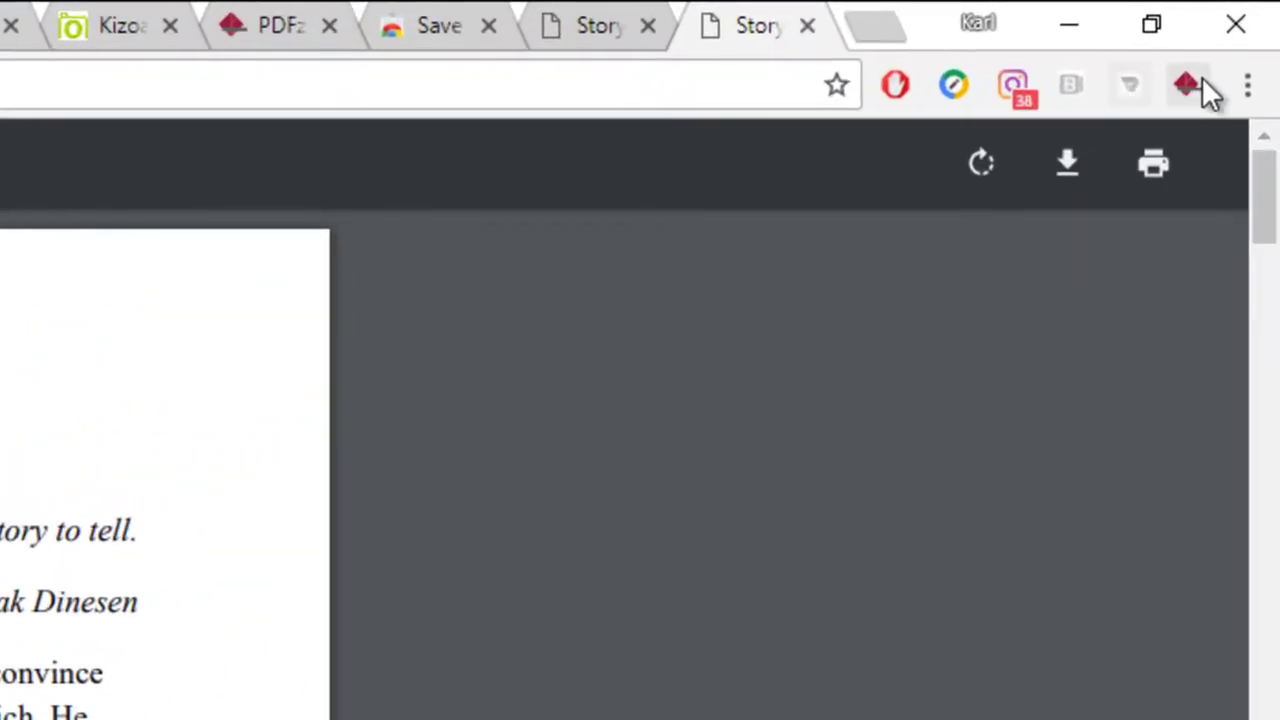
- Load Storytelling.pdf into the PDFzorro online editor with the toolbar extension icon
{"action": "left_click", "coordinate": [1190, 82]}
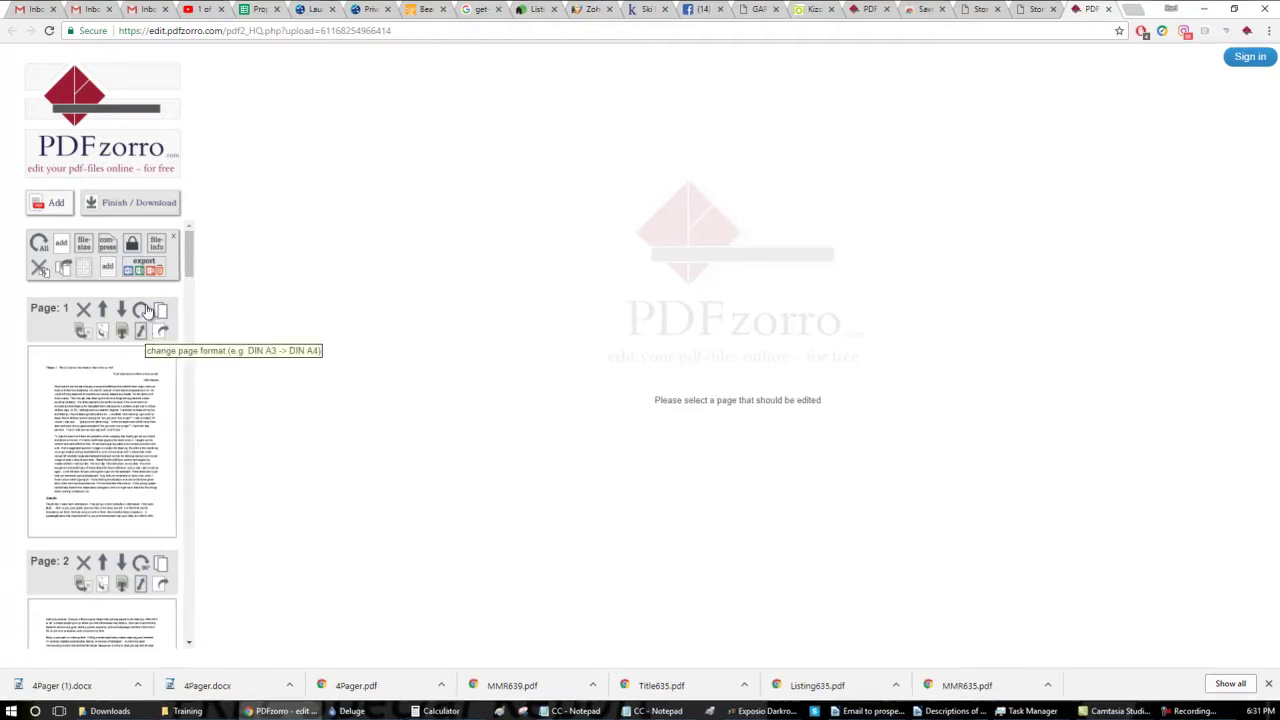
- Scroll the page list and delete the pages that come after page 6
{"action": "left_click_drag", "start_coordinate": [187, 244], "coordinate": [186, 258]}
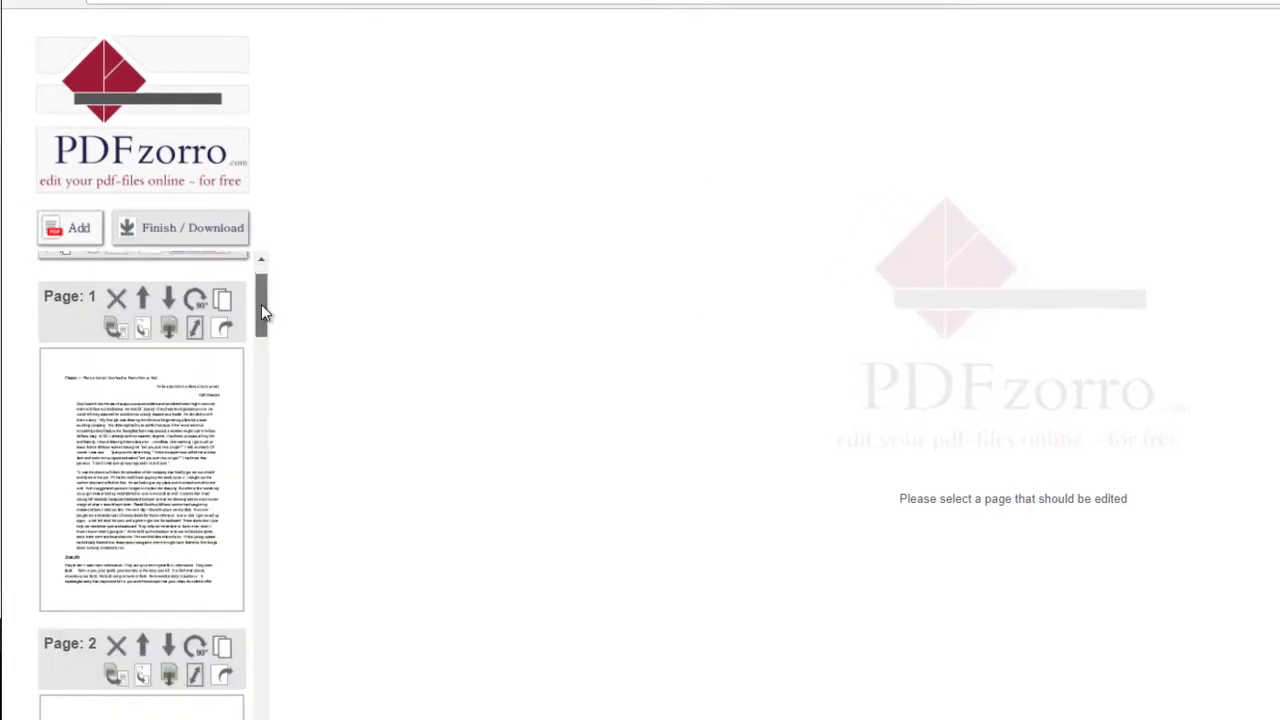
{"action": "left_click_drag", "start_coordinate": [261, 312], "coordinate": [280, 526]}
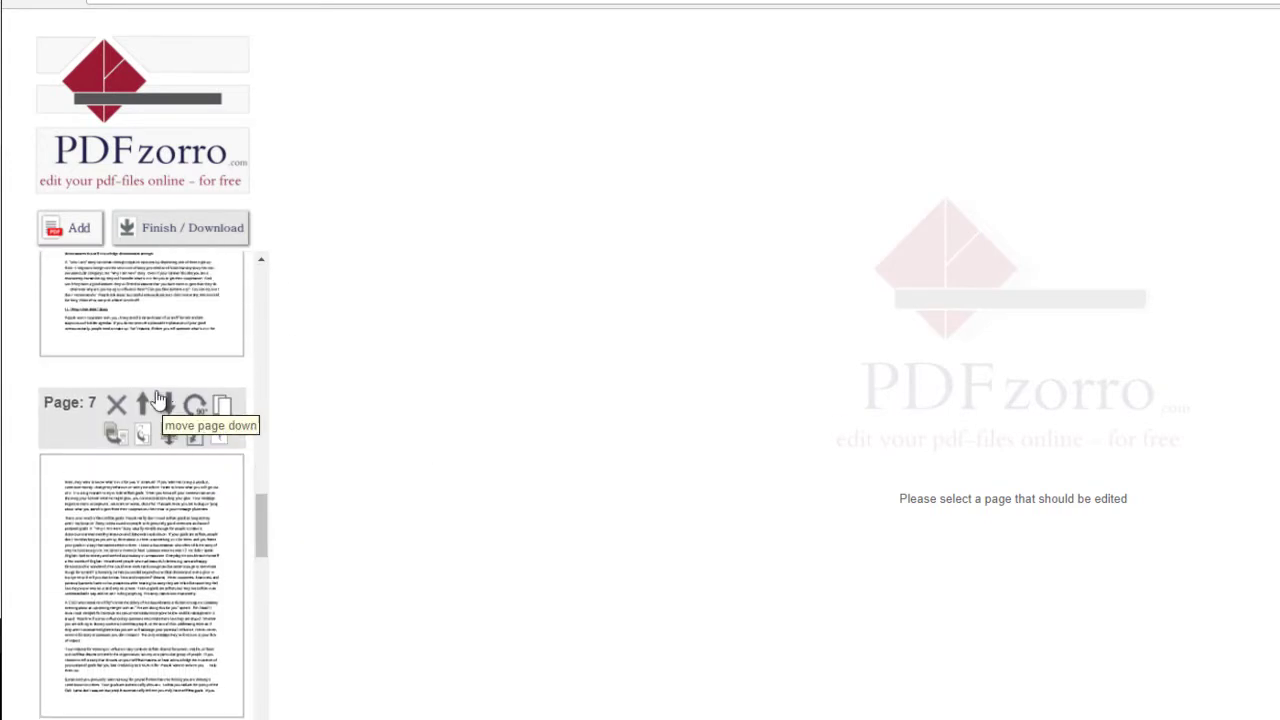
{"action": "left_click", "coordinate": [117, 408]}
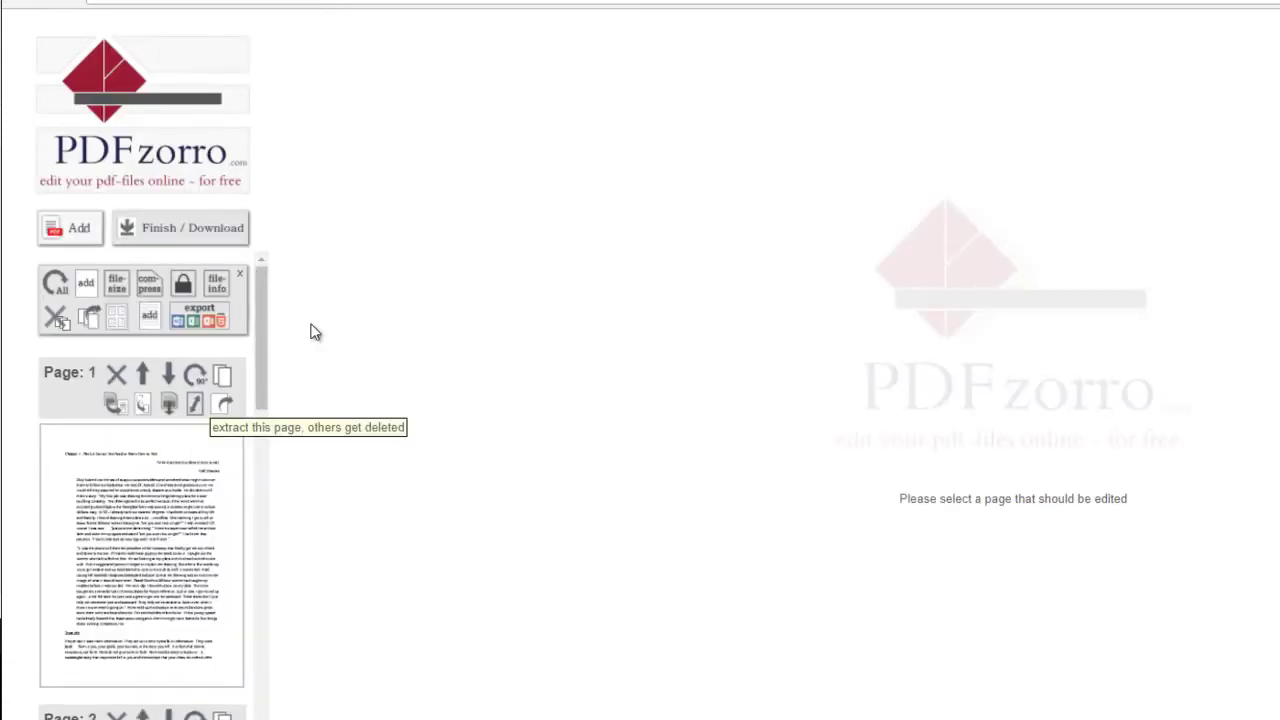
{"action": "left_click_drag", "start_coordinate": [260, 306], "coordinate": [259, 268]}
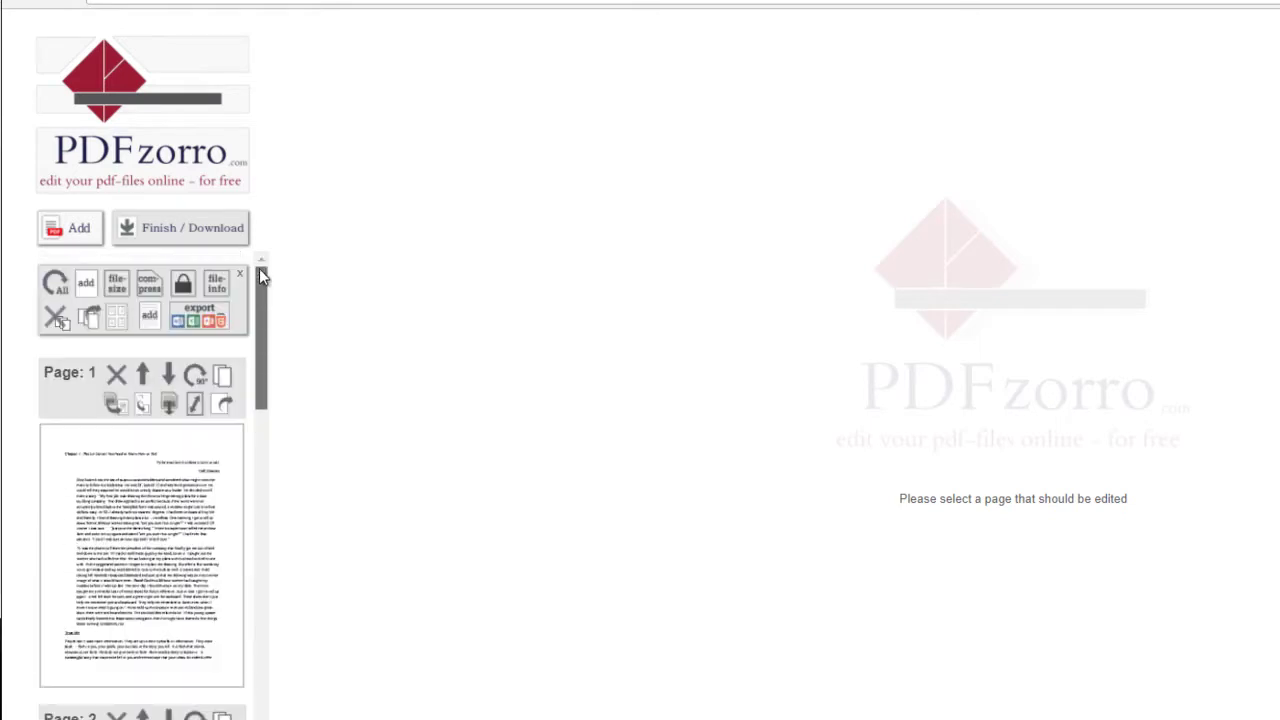
- Rename the output file to 6pager and download it to the Documents folder
{"action": "left_click", "coordinate": [165, 229]}
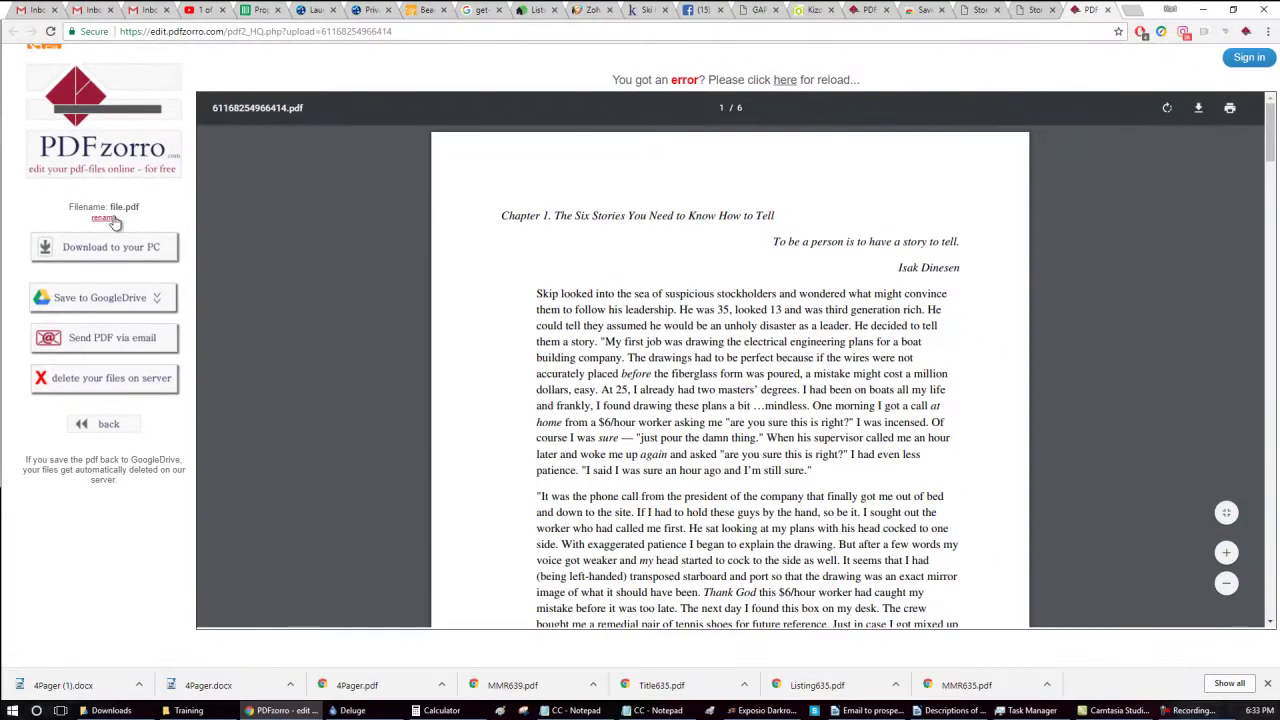
{"action": "left_click", "coordinate": [104, 220]}
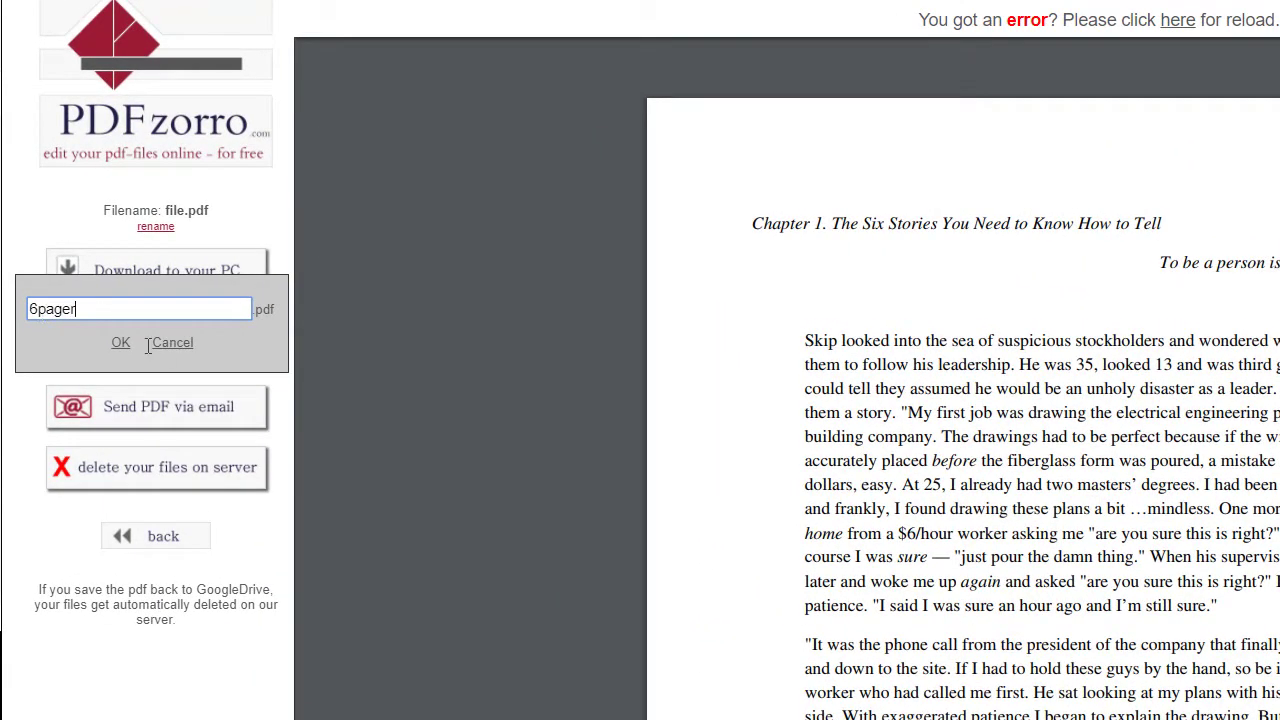
{"action": "left_click", "coordinate": [121, 343]}
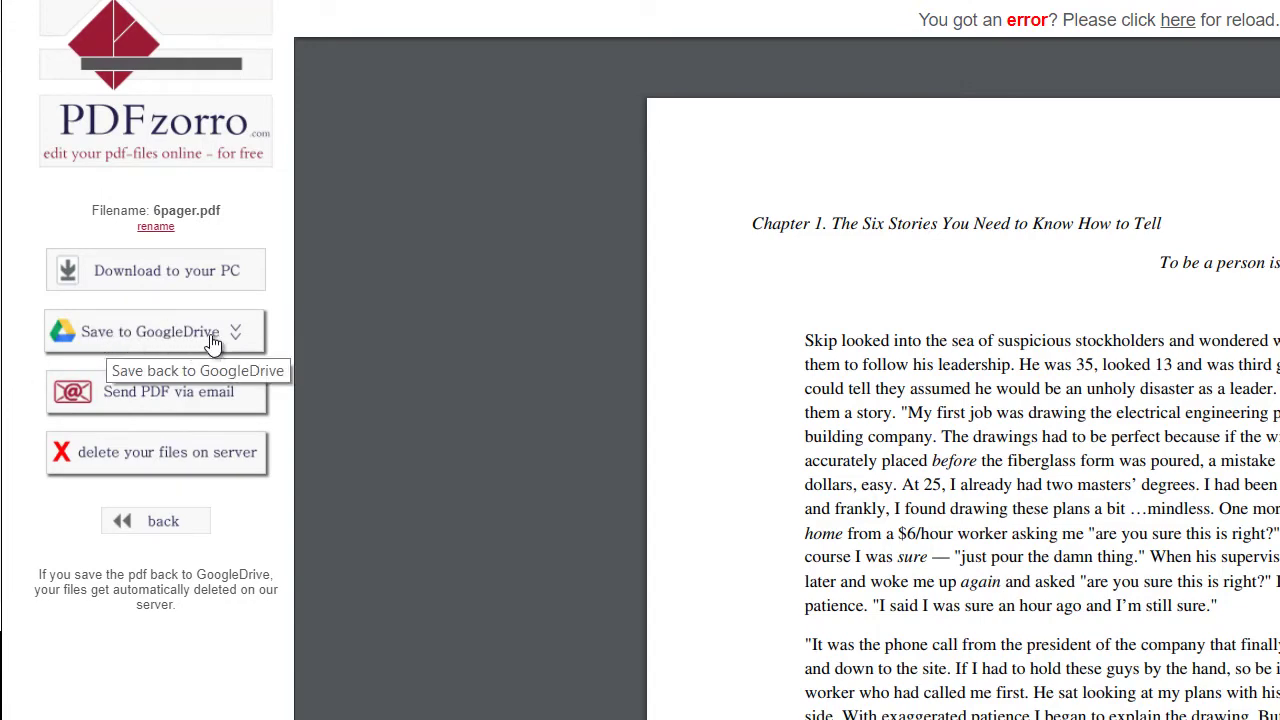
{"action": "left_click", "coordinate": [157, 271]}
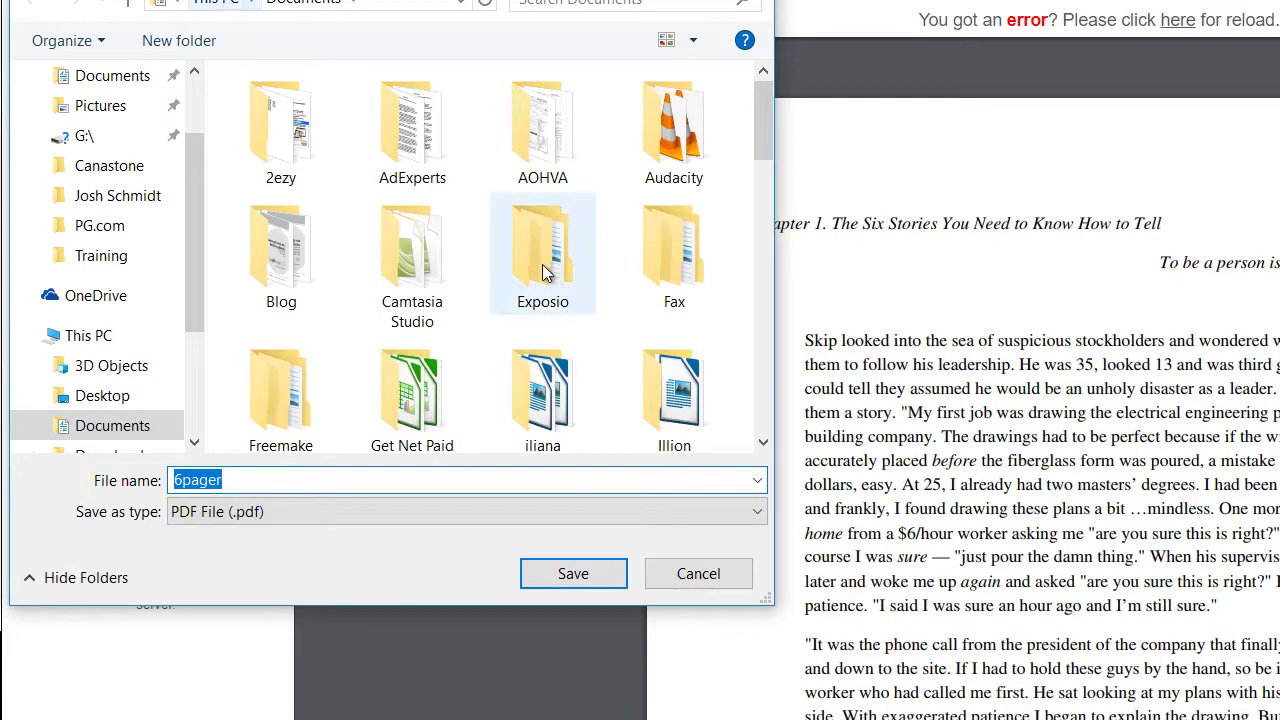
{"action": "left_click", "coordinate": [565, 572]}
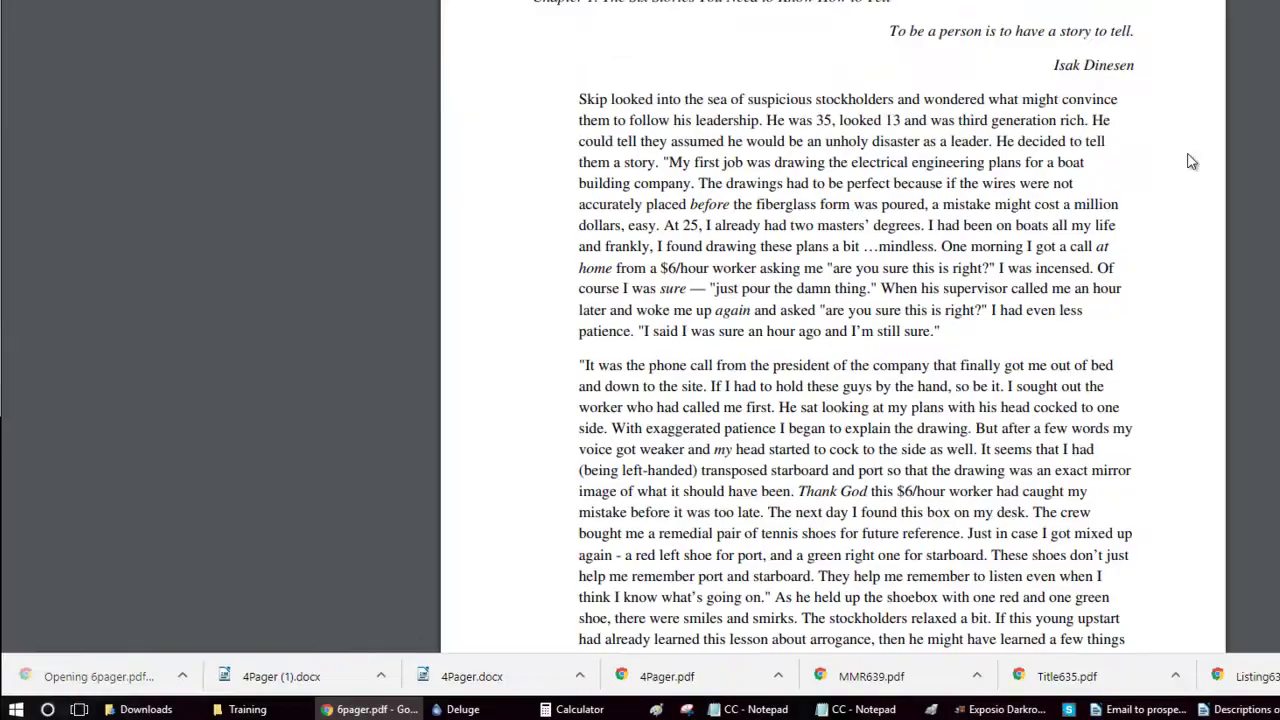
- Scroll through the downloaded 6pager.pdf to confirm six pages, then close its tab
{"action": "scroll", "coordinate": [831, 352], "scroll_direction": "down", "scroll_amount": 15}
{"action": "scroll", "coordinate": [831, 352], "scroll_direction": "down", "scroll_amount": 20}
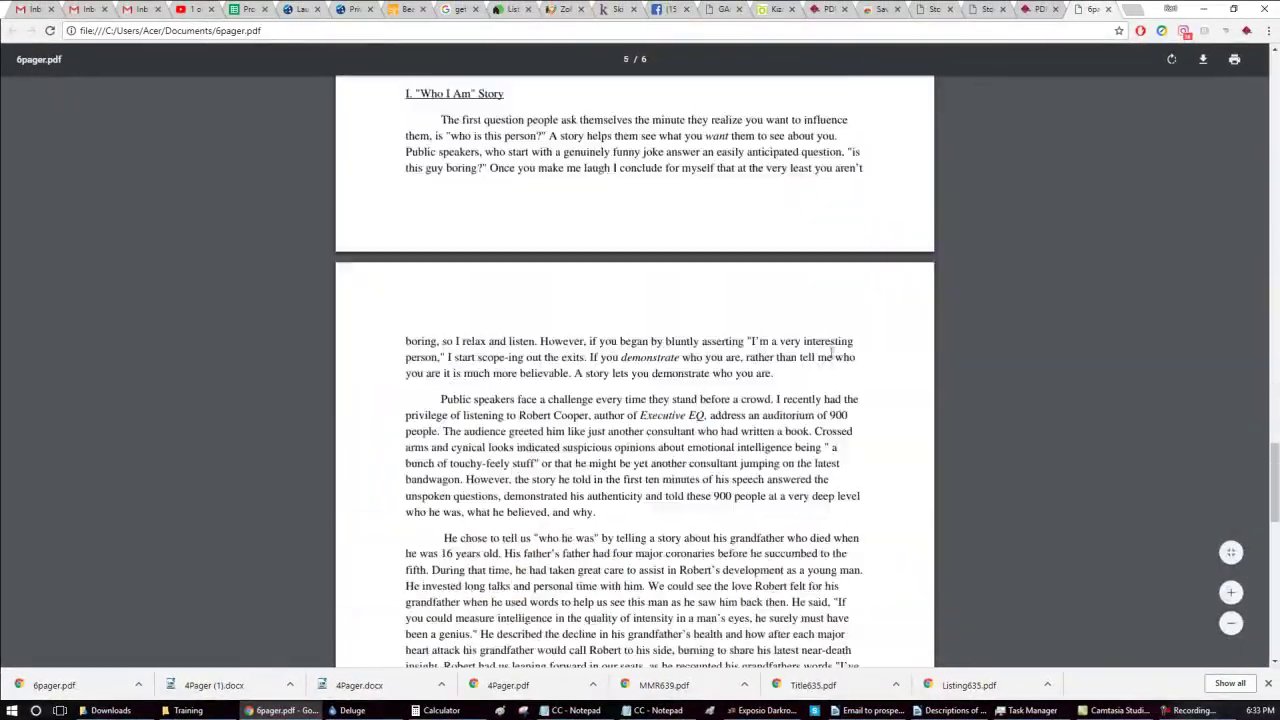
{"action": "scroll", "coordinate": [831, 352], "scroll_direction": "up", "scroll_amount": 15}
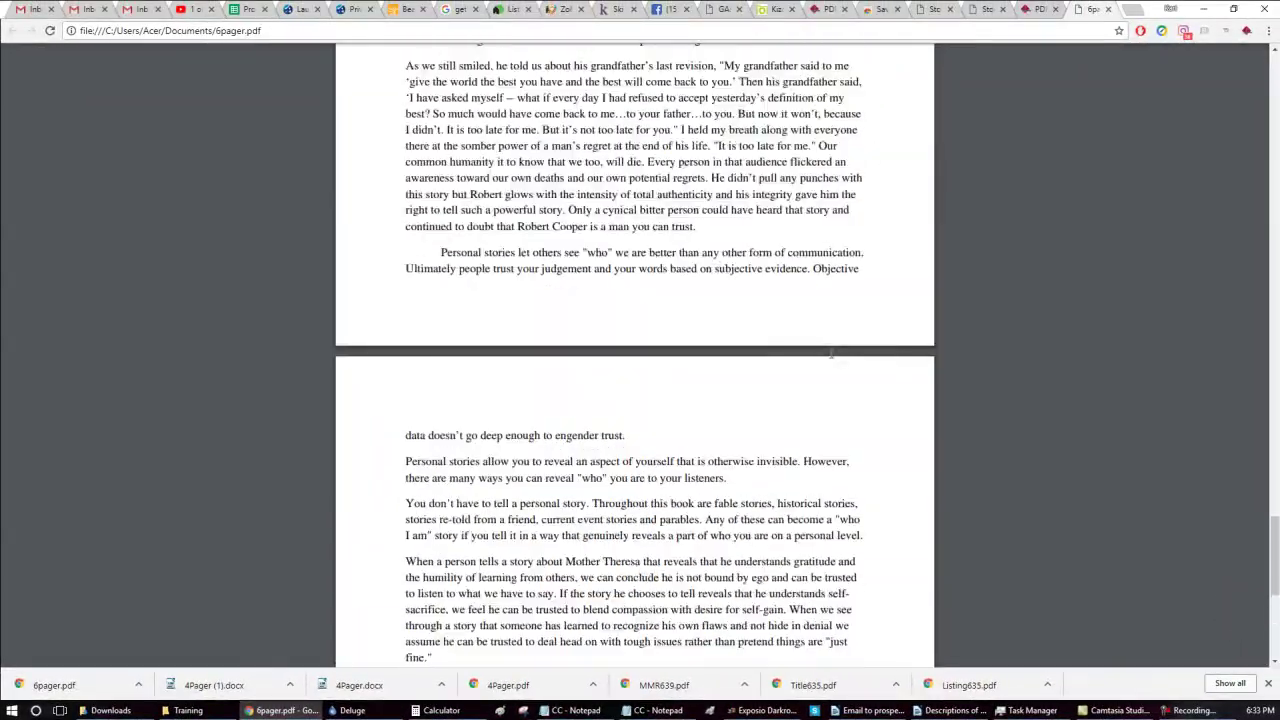
{"action": "left_click", "coordinate": [1110, 9]}
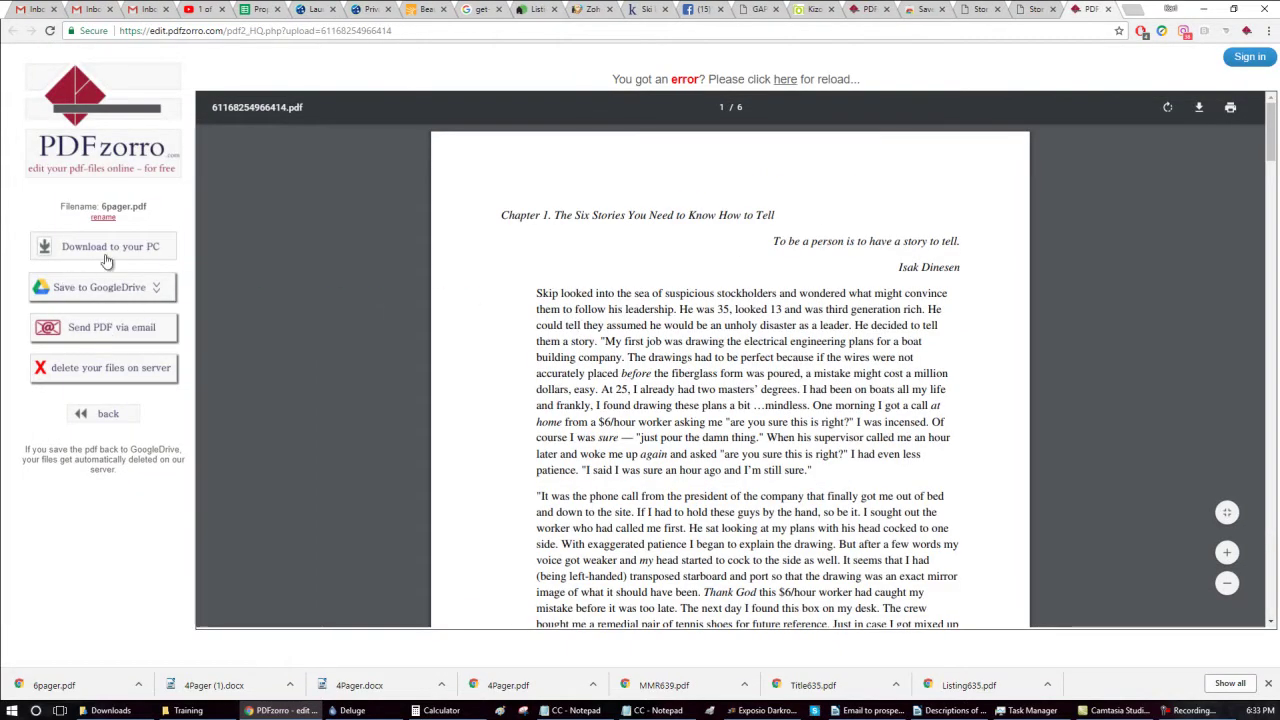
- Go back from the download page to the editor and scroll the six-page list
{"action": "left_click", "coordinate": [120, 418]}
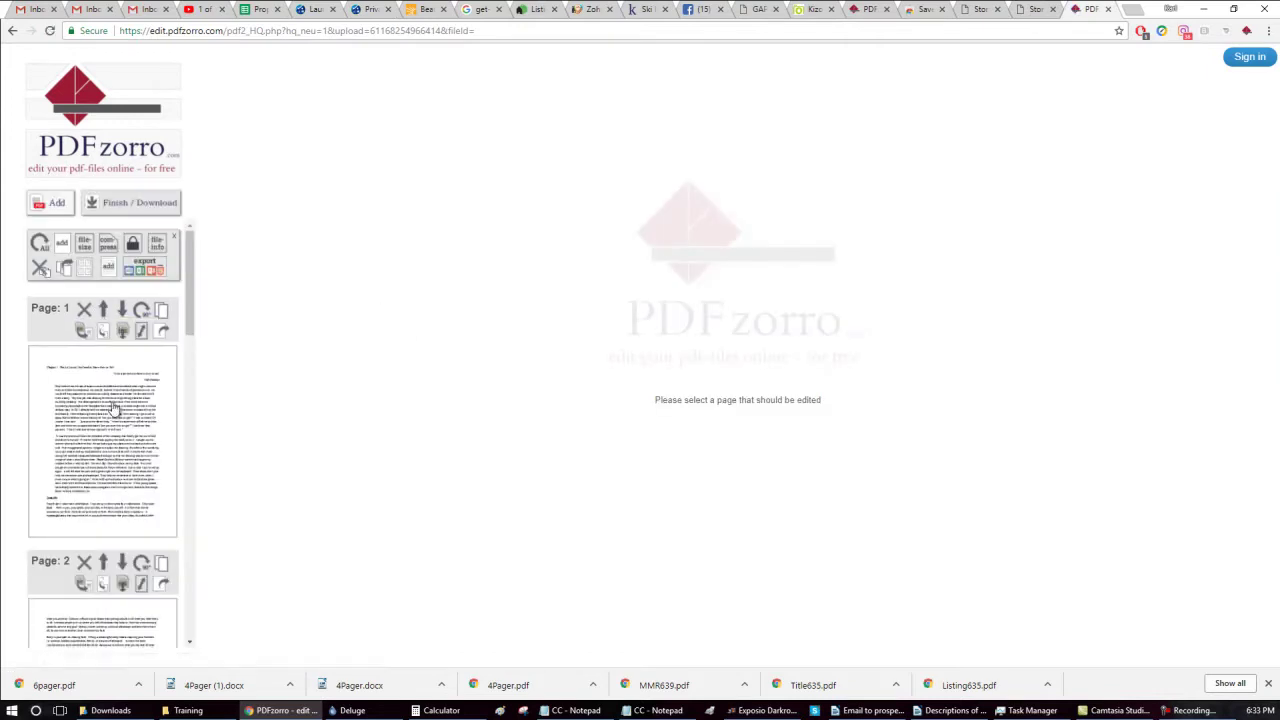
{"action": "scroll", "coordinate": [110, 450], "scroll_direction": "down", "scroll_amount": 12}
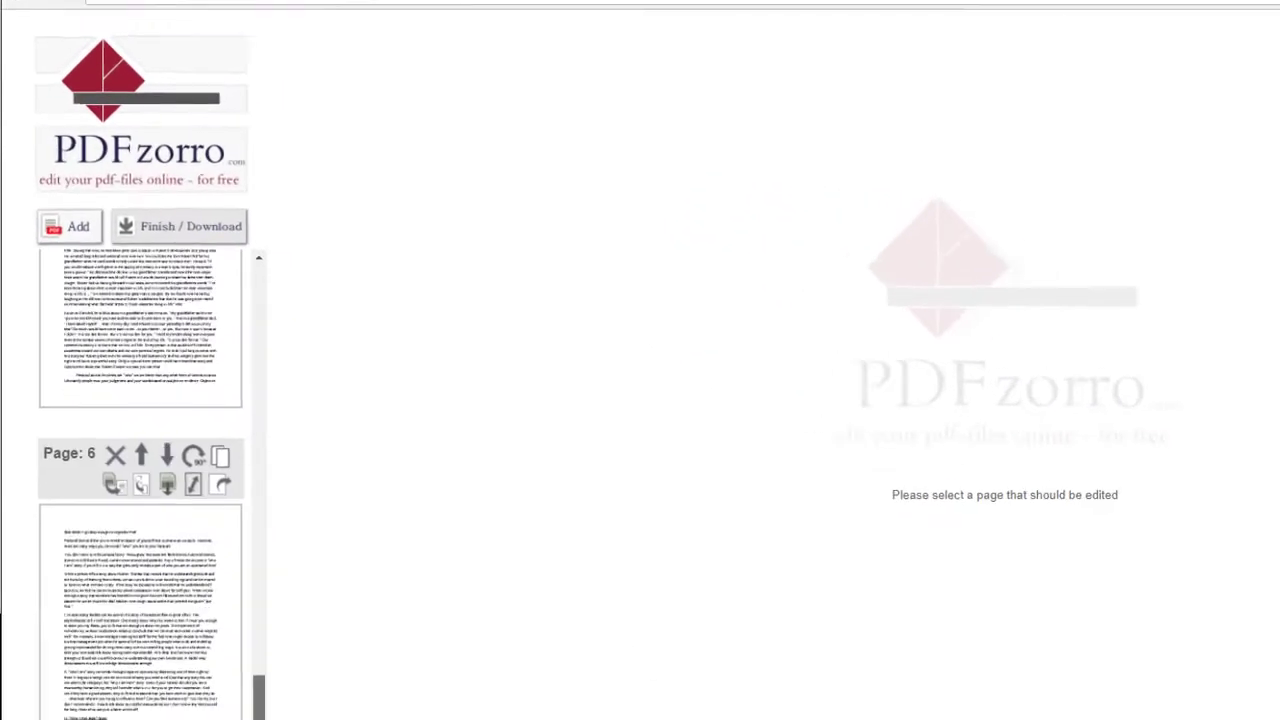
{"action": "scroll", "coordinate": [150, 480], "scroll_direction": "up", "scroll_amount": 12}
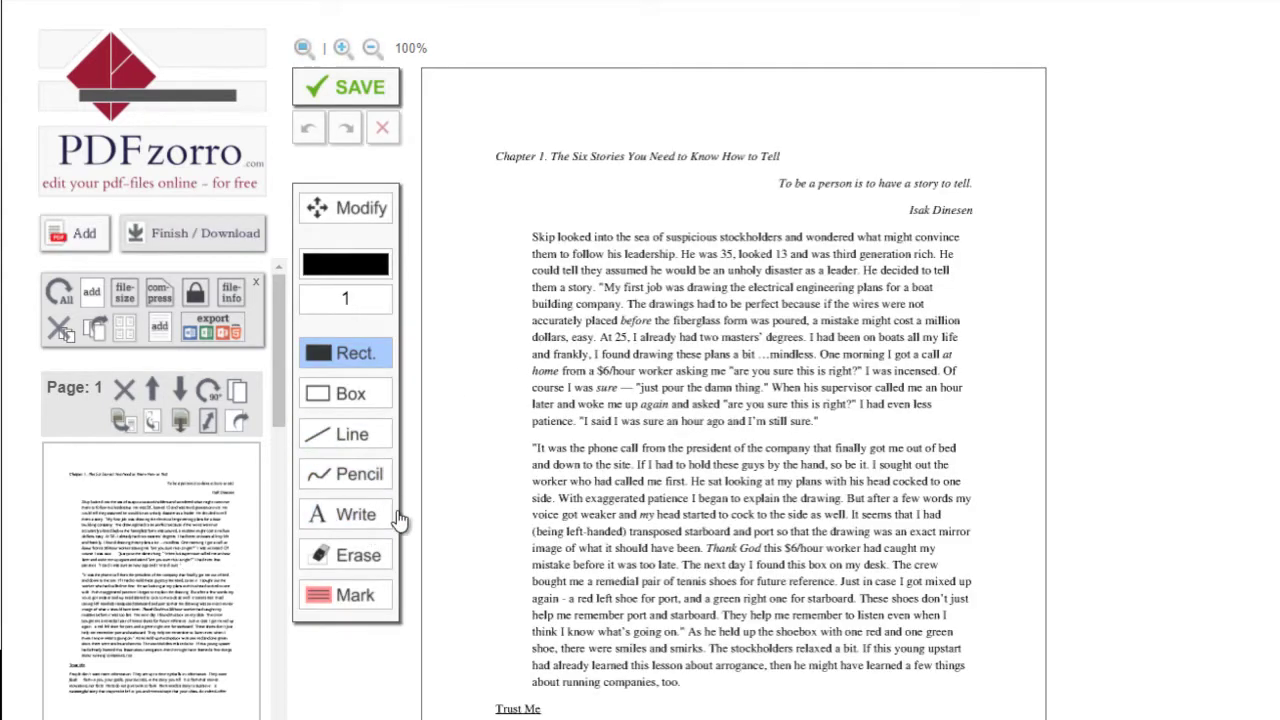
- Erase the epigraph quote, then draw two crossing diagonal lines and a pencil squiggle over the text
{"action": "left_click", "coordinate": [358, 550]}
{"action": "left_click_drag", "start_coordinate": [761, 166], "coordinate": [996, 205]}
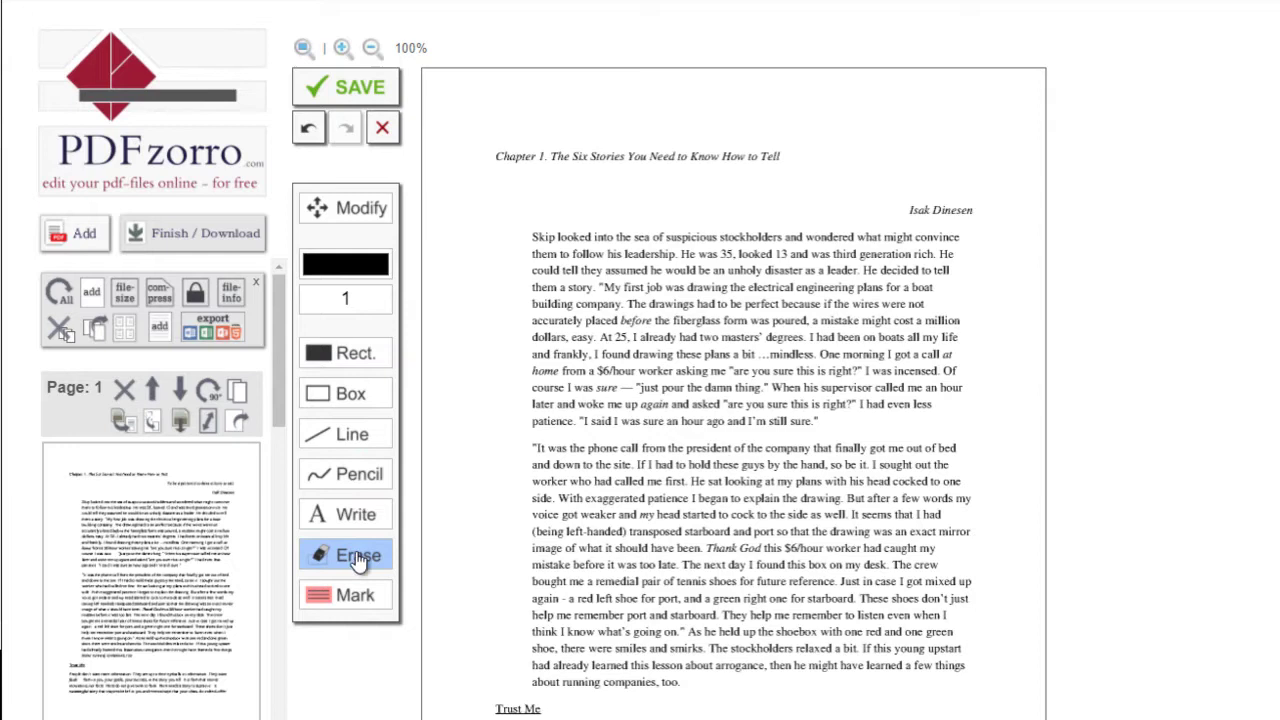
{"action": "left_click", "coordinate": [352, 434]}
{"action": "mouse_move", "coordinate": [513, 224]}
{"action": "left_mouse_down"}
{"action": "mouse_move", "coordinate": [757, 718]}
{"action": "mouse_move", "coordinate": [792, 718]}
{"action": "left_mouse_up"}
{"action": "left_click_drag", "start_coordinate": [928, 355], "coordinate": [566, 712]}
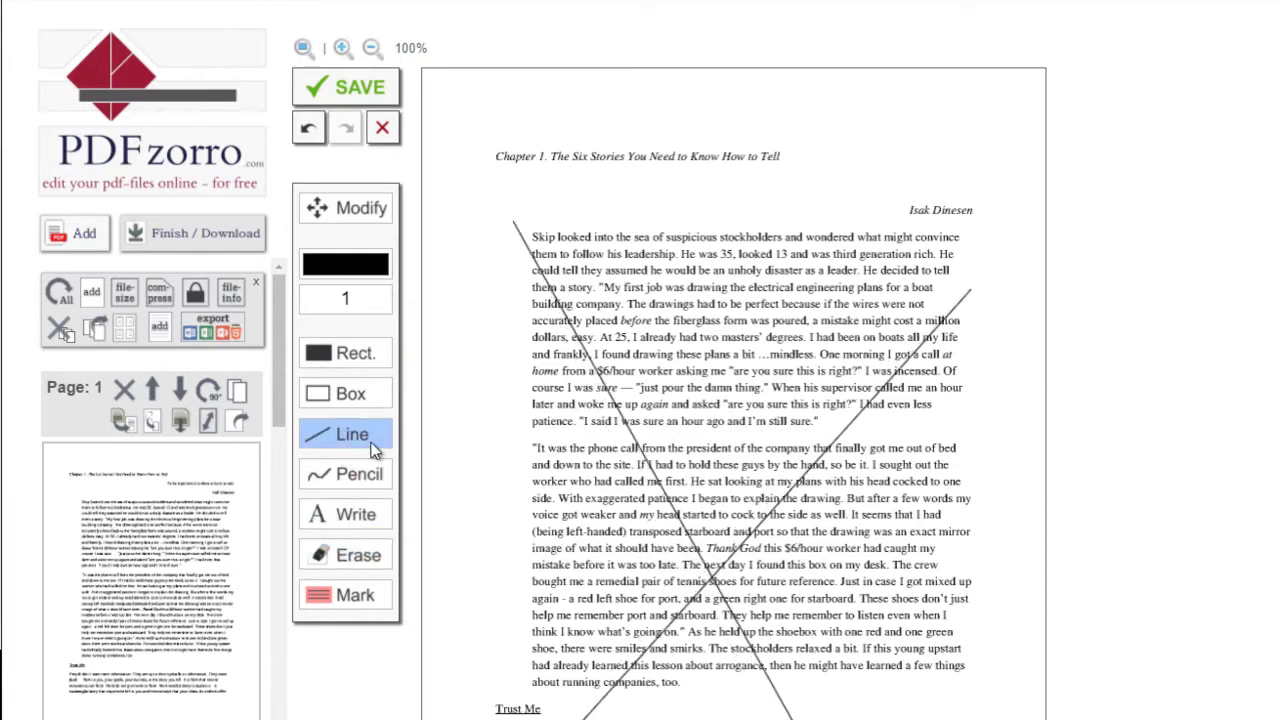
{"action": "left_click", "coordinate": [354, 480]}
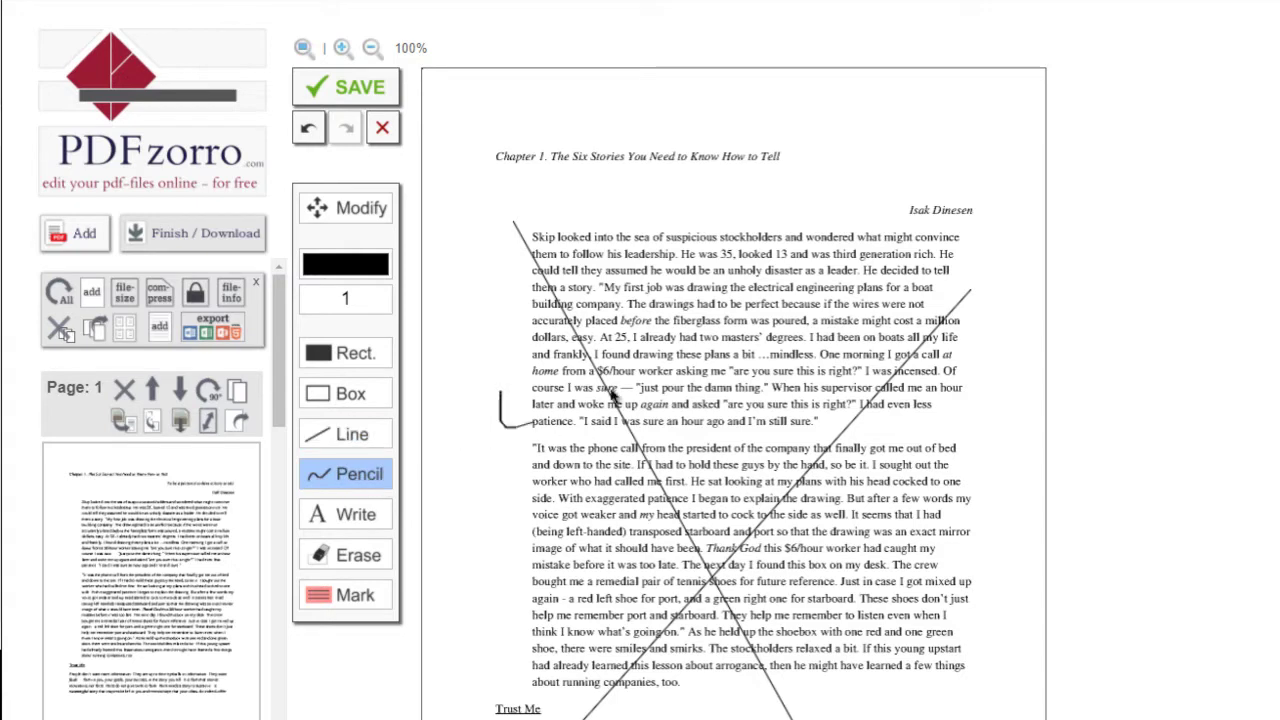
{"action": "mouse_move", "coordinate": [613, 395]}
{"action": "left_mouse_down"}
{"action": "mouse_move", "coordinate": [786, 418]}
{"action": "mouse_move", "coordinate": [643, 552]}
{"action": "mouse_move", "coordinate": [766, 614]}
{"action": "left_mouse_up"}
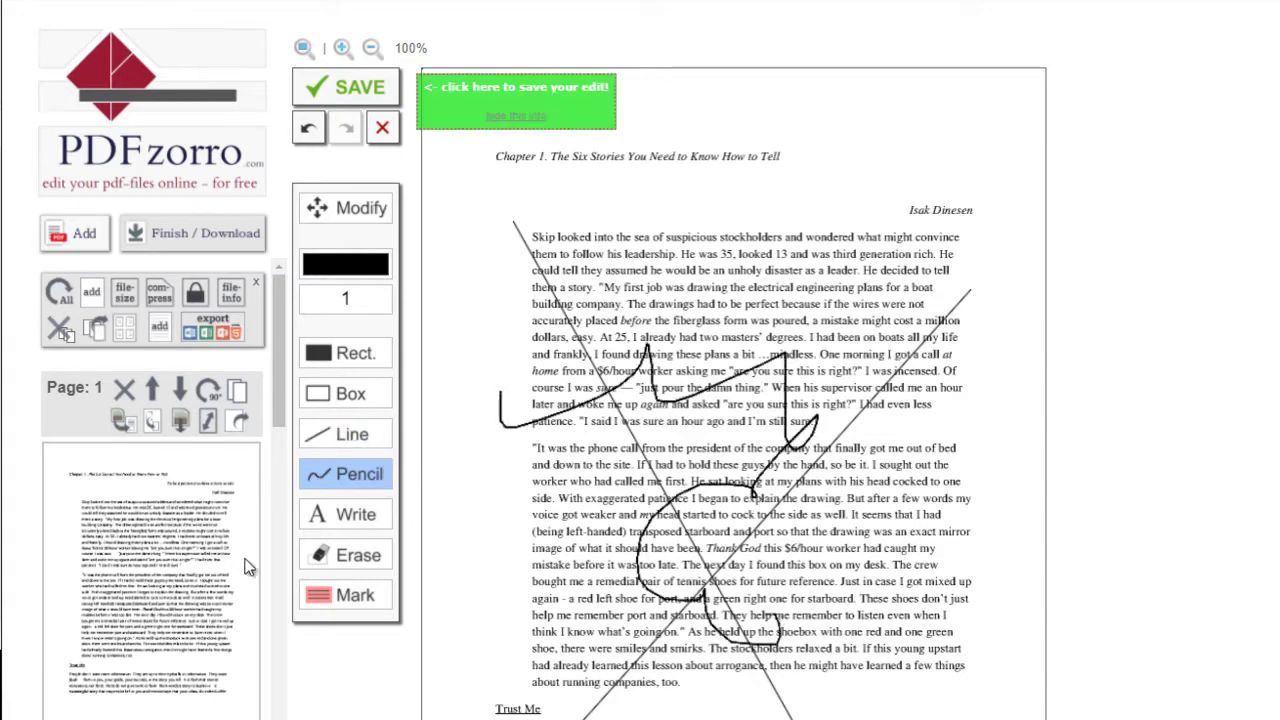
- Add the text 'new text here' near the top of page 1, enlarged three sizes
{"action": "left_click", "coordinate": [340, 518]}
{"action": "left_click", "coordinate": [823, 202]}
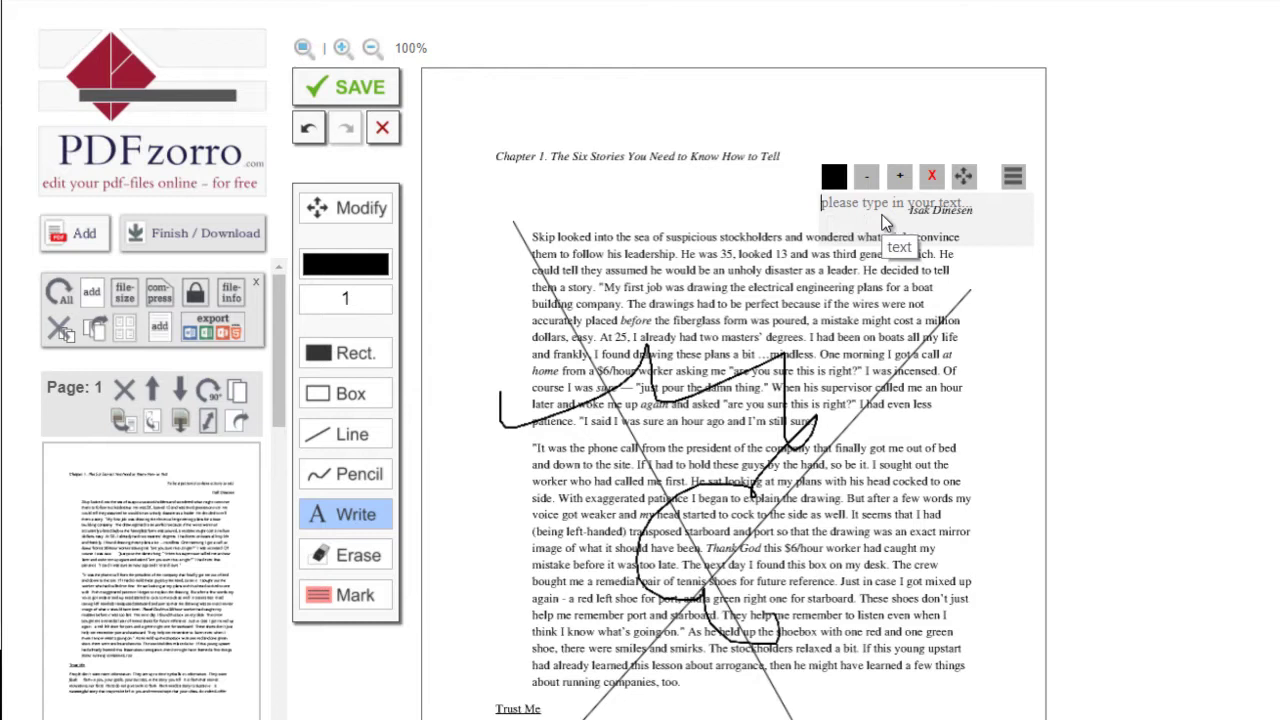
{"action": "type", "text": "new text here"}
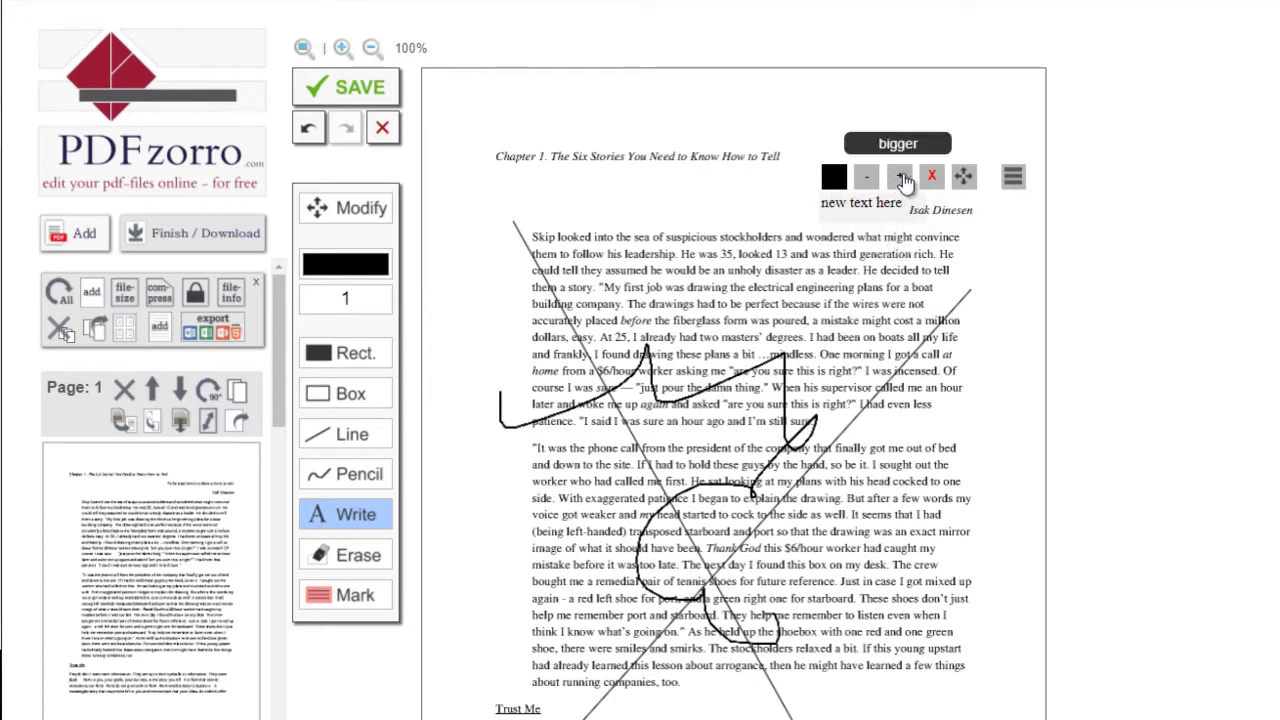
{"action": "left_click", "coordinate": [900, 177]}
{"action": "left_click", "coordinate": [900, 177]}
{"action": "left_click", "coordinate": [900, 177]}
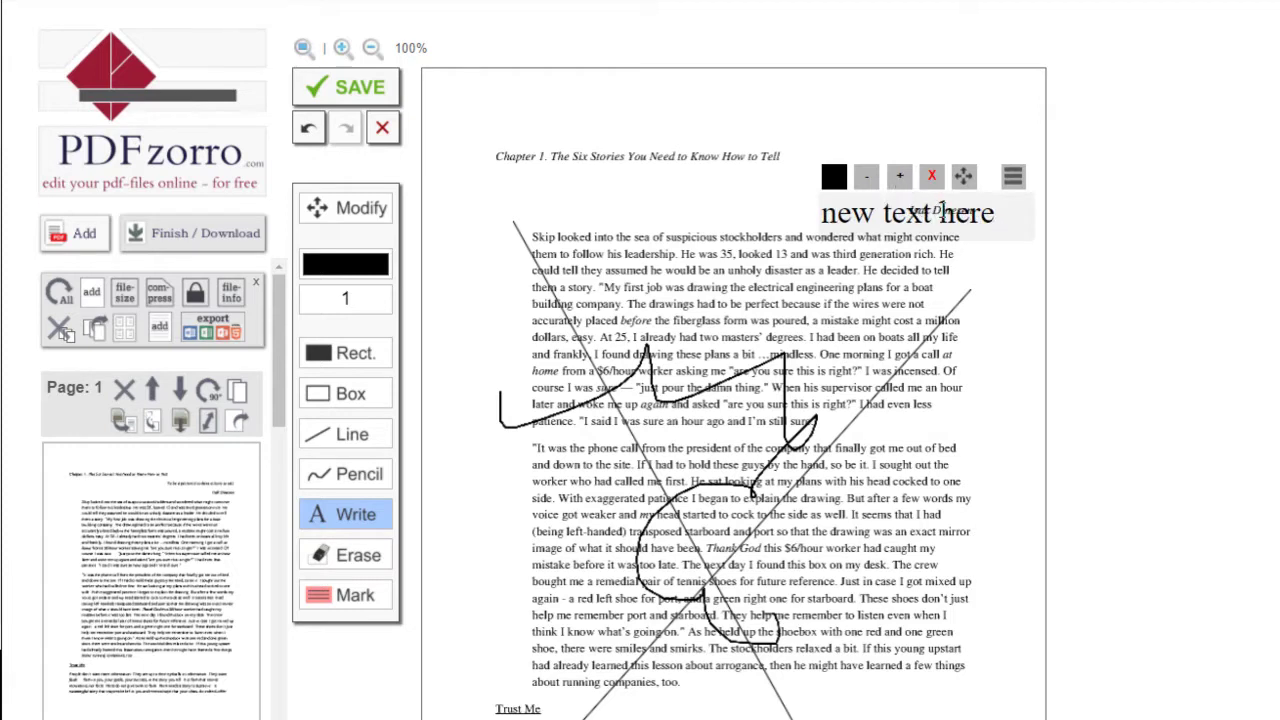
- Make the text red, move it left near the page top, and save page 1's annotations
{"action": "left_click", "coordinate": [834, 177]}
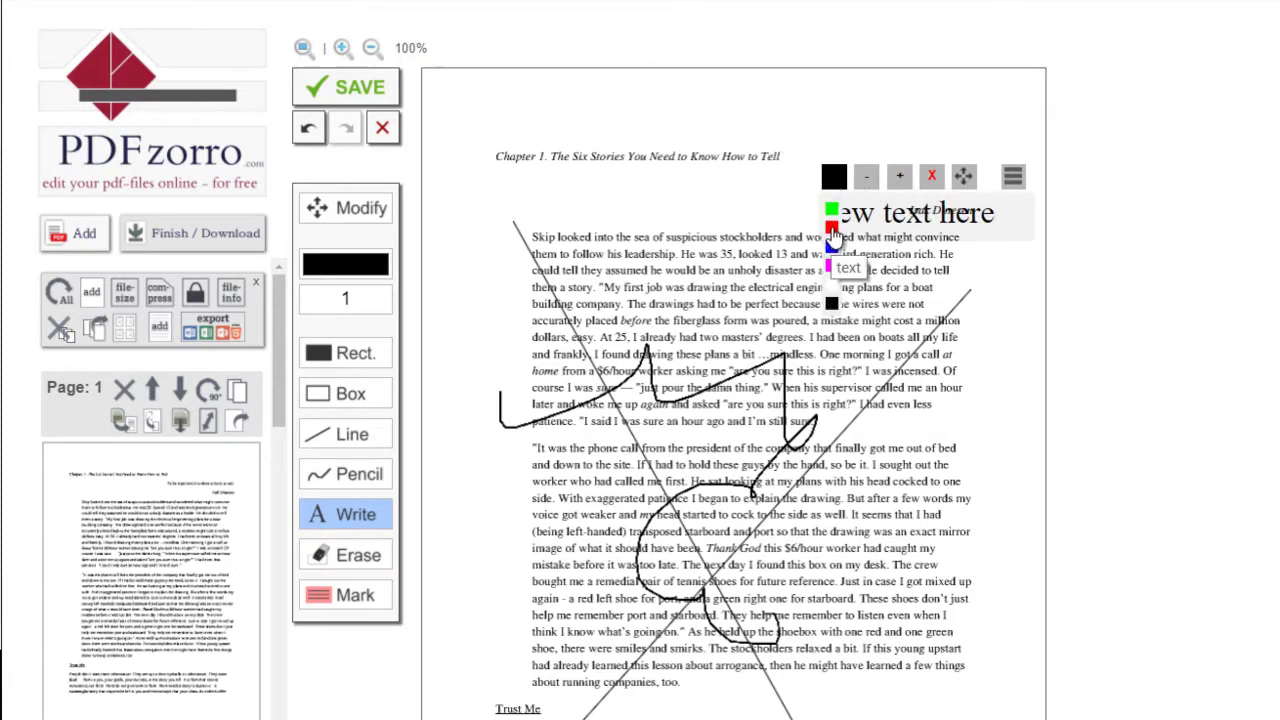
{"action": "left_click", "coordinate": [831, 227]}
{"action": "left_click_drag", "start_coordinate": [964, 177], "coordinate": [760, 170]}
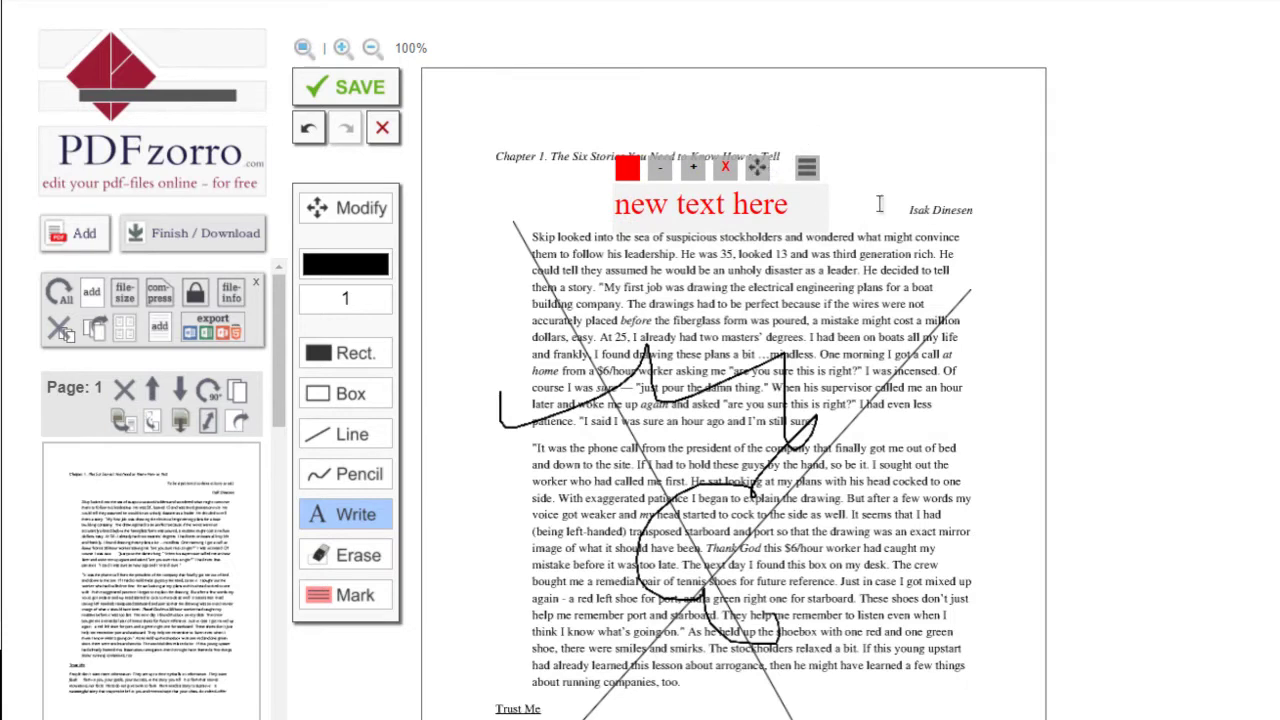
{"action": "left_click", "coordinate": [737, 318]}
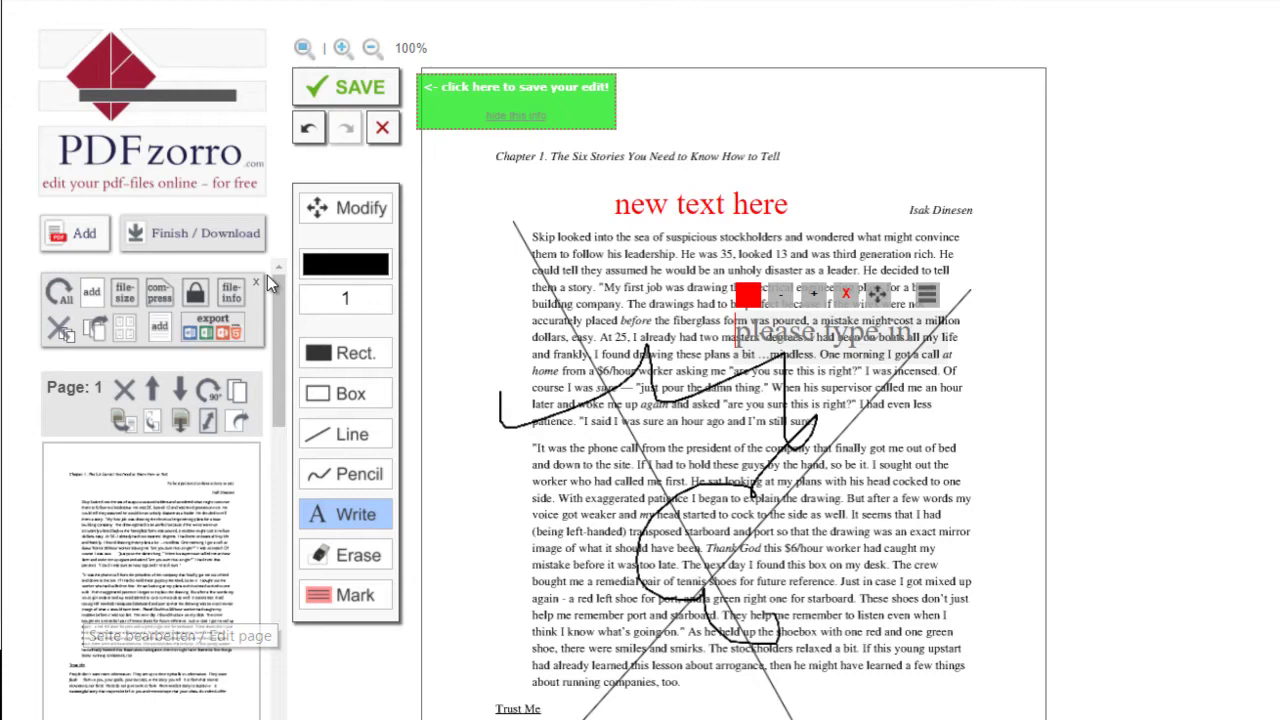
{"action": "left_click", "coordinate": [354, 92]}
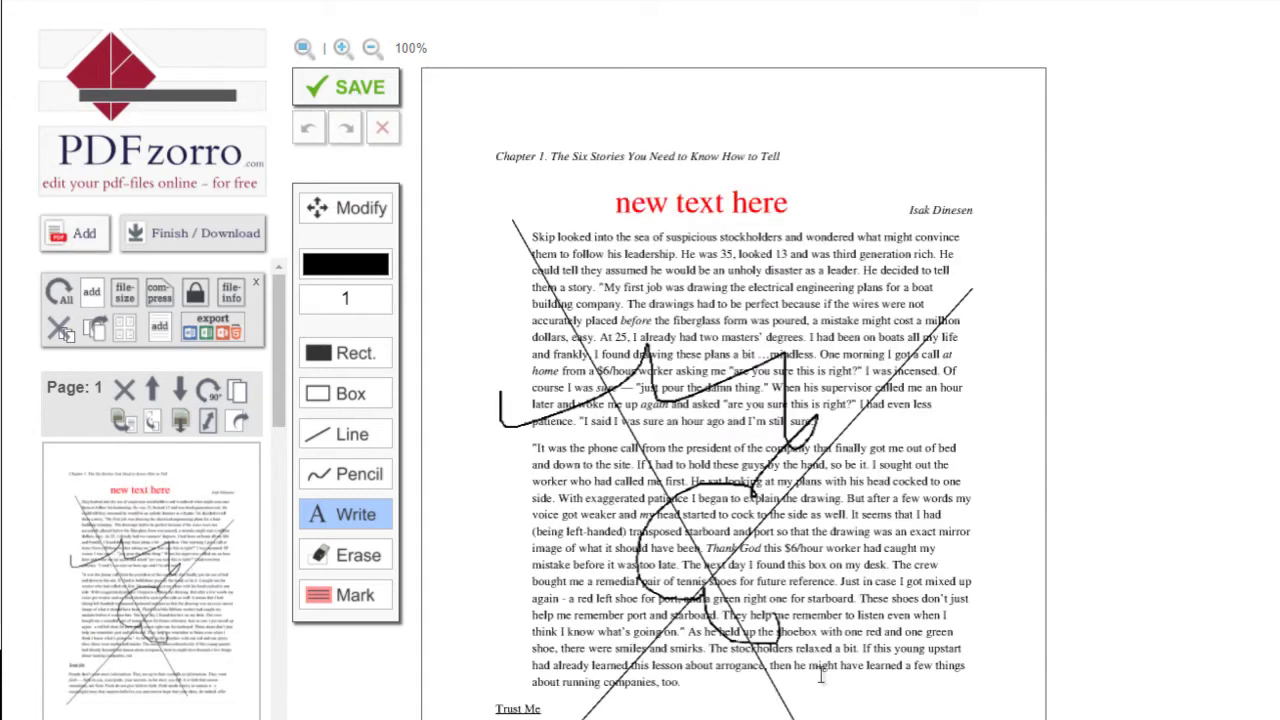
{"action": "scroll", "coordinate": [128, 672], "scroll_direction": "down", "scroll_amount": 5}
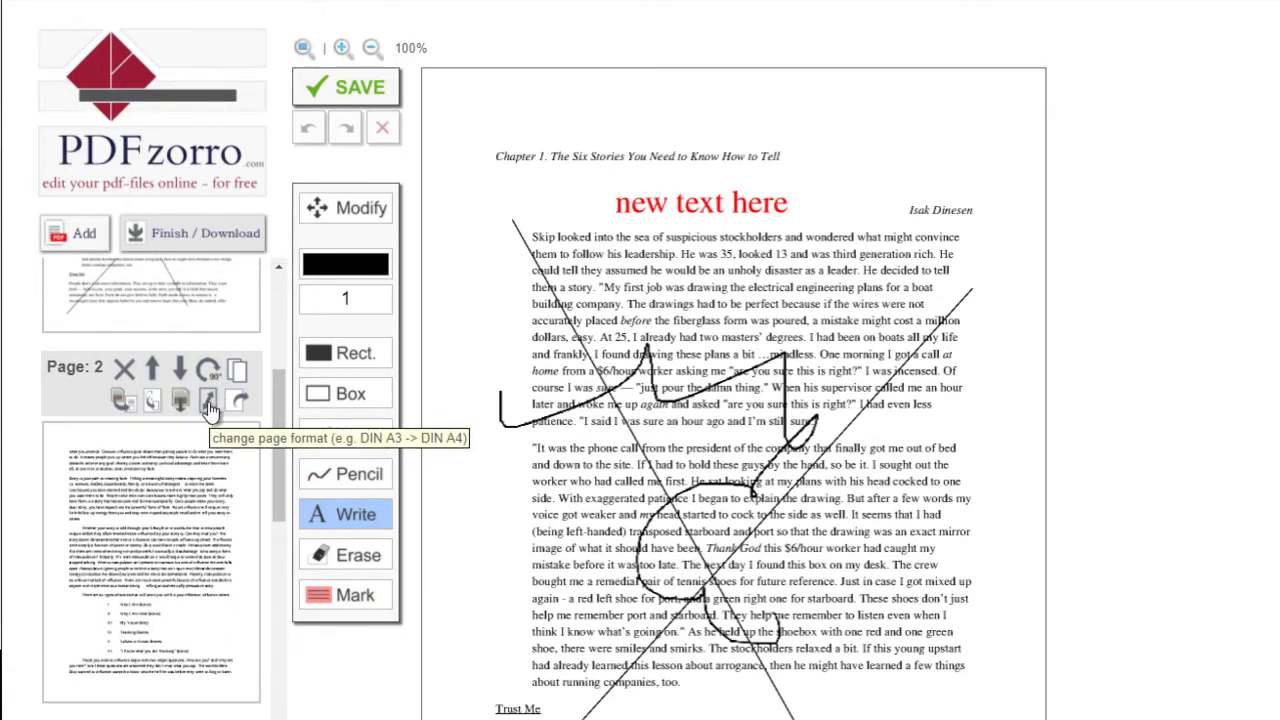
- Convert the annotated PDF to a Word .docx and save it as 6pager in Documents
{"action": "scroll", "coordinate": [150, 480], "scroll_direction": "up", "scroll_amount": 3}
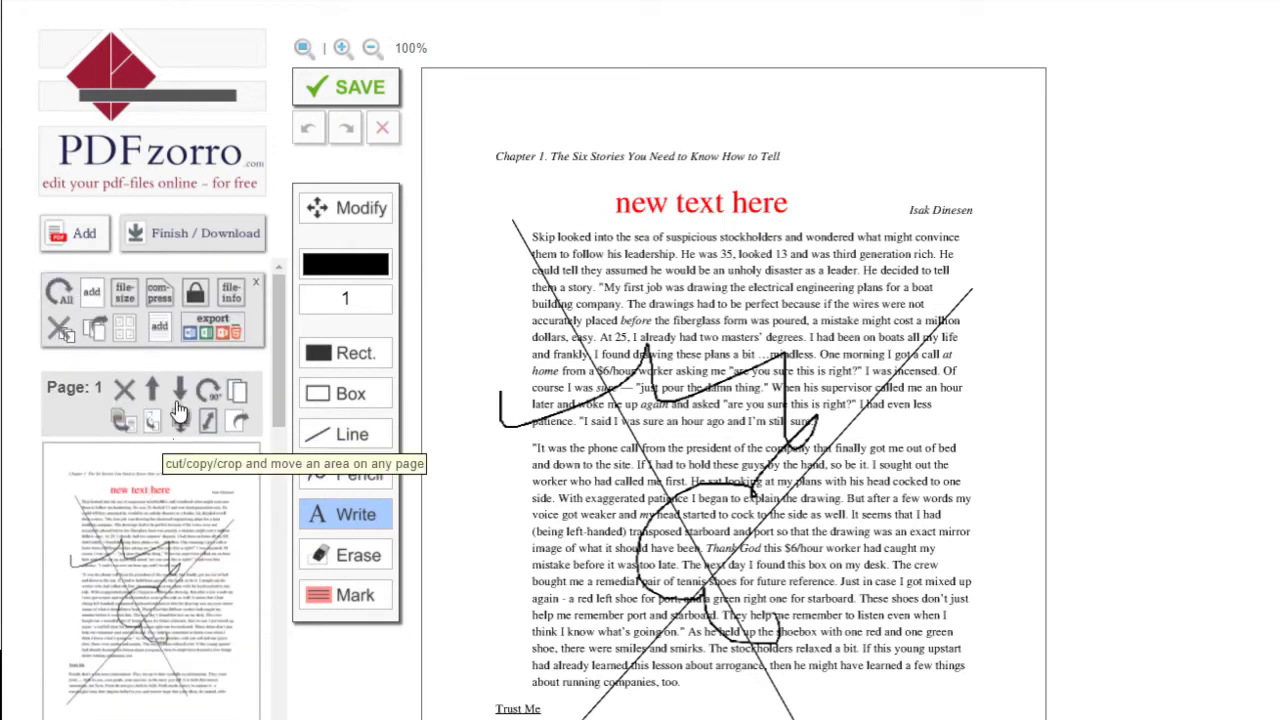
{"action": "left_click", "coordinate": [212, 328]}
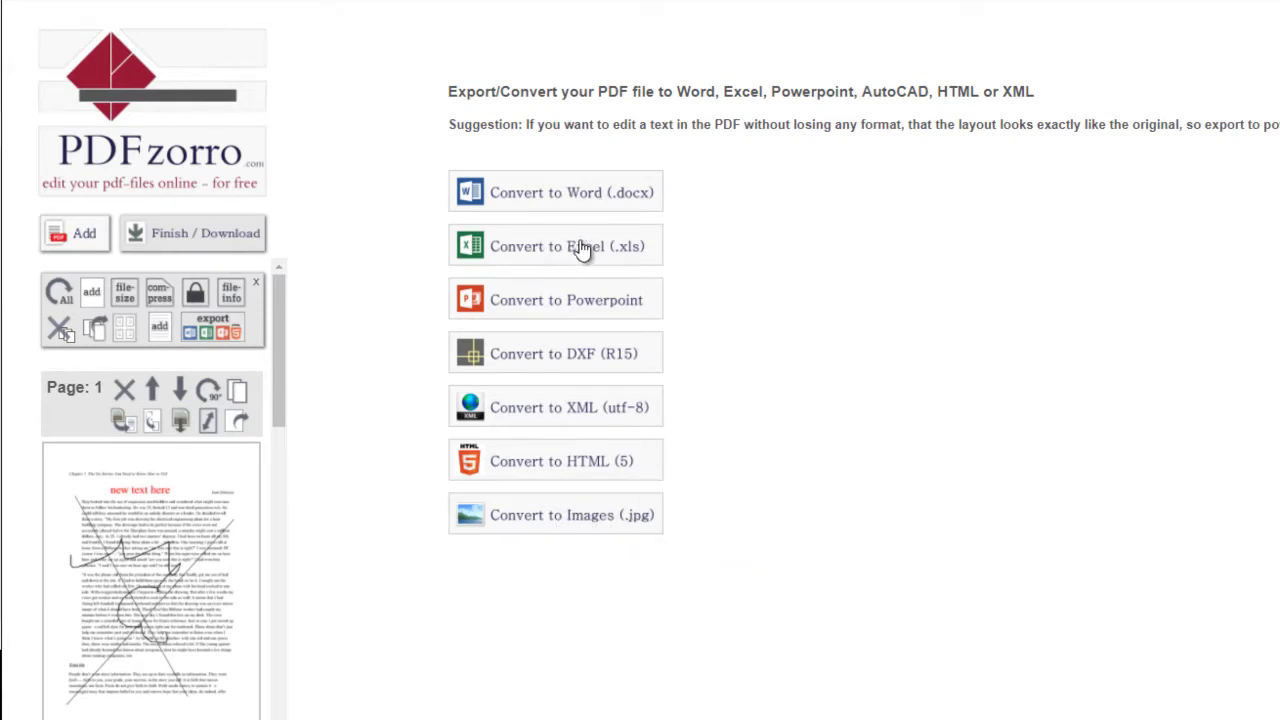
{"action": "left_click", "coordinate": [575, 198]}
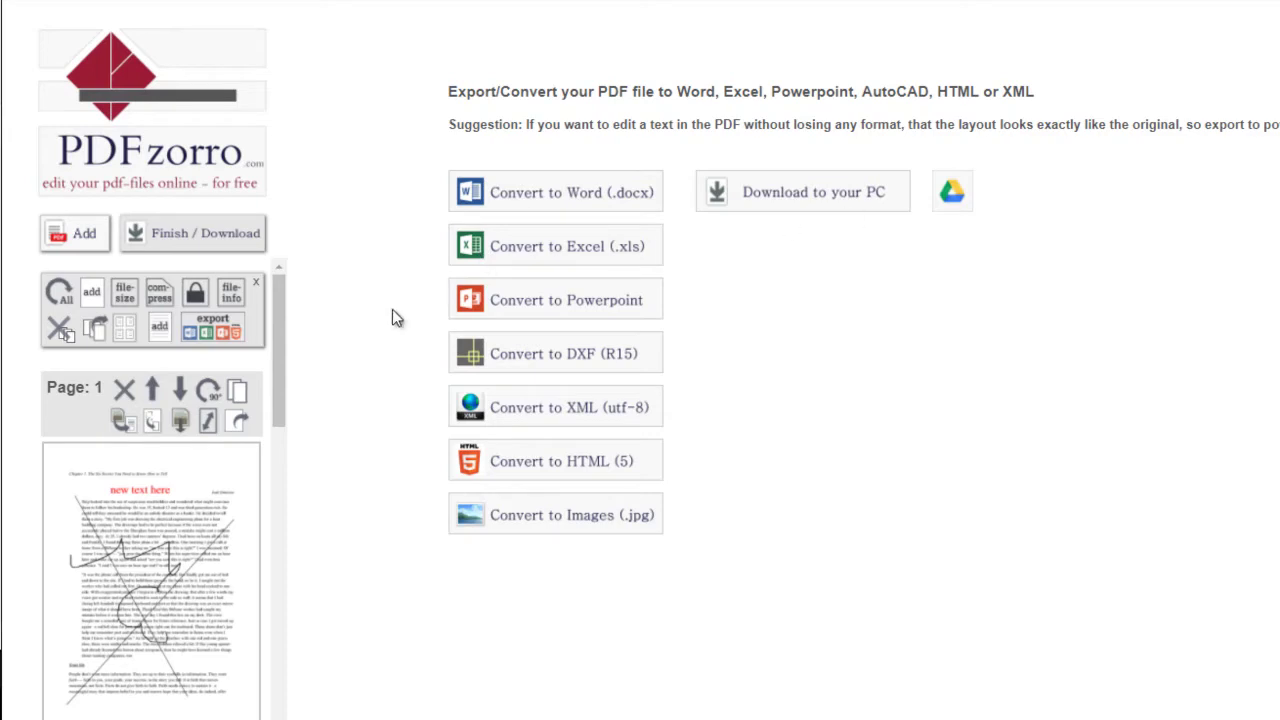
{"action": "left_click", "coordinate": [775, 191]}
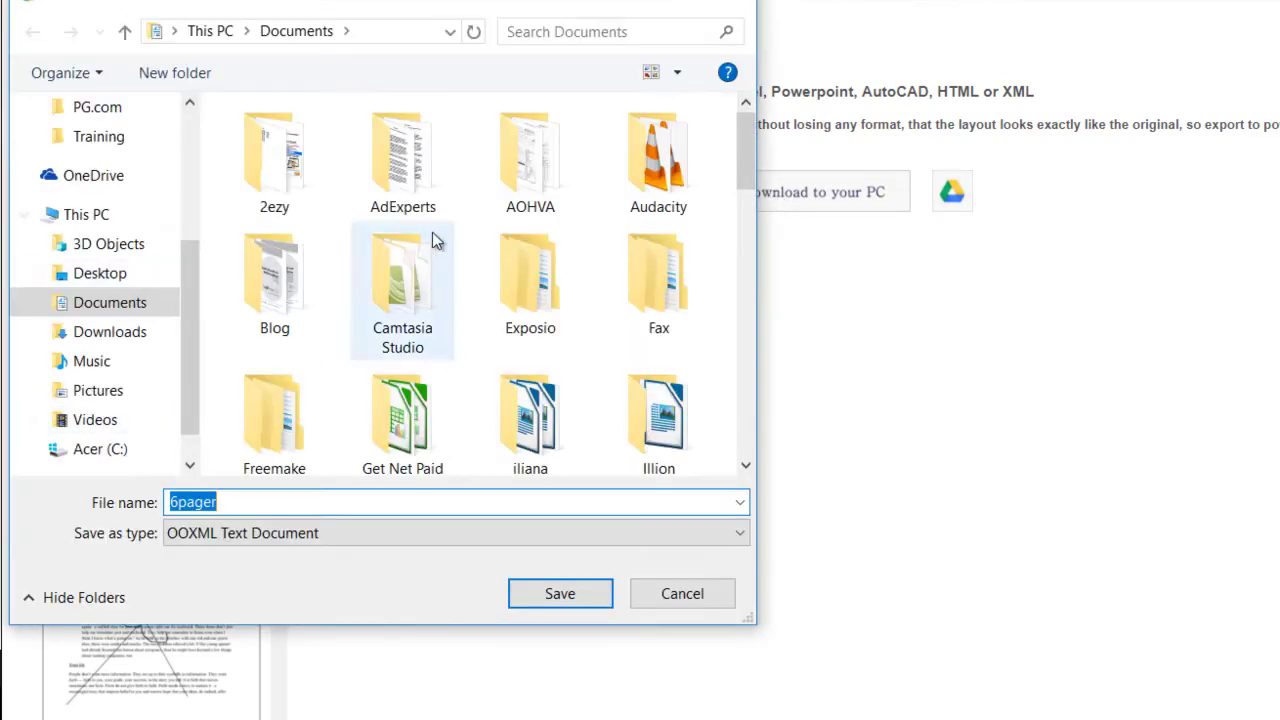
{"action": "left_click", "coordinate": [546, 594]}
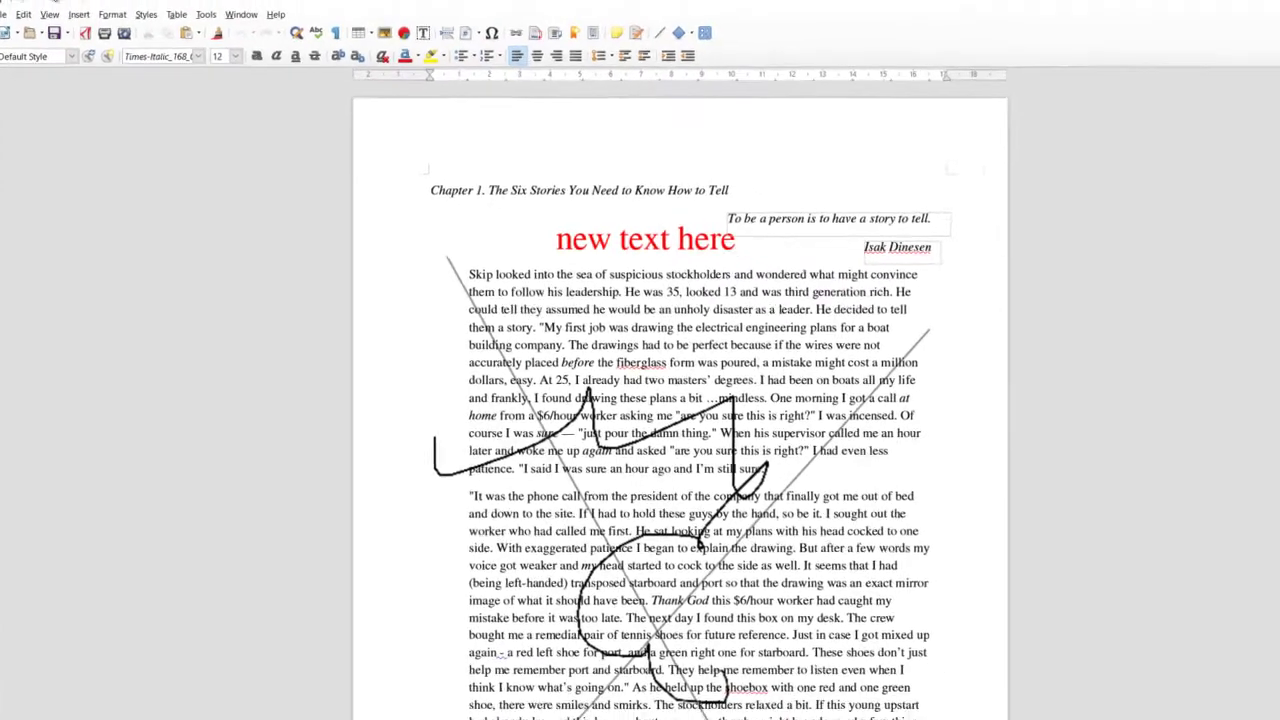
- Scroll through the 6pager document's pages in Writer, then switch back to the browser
{"action": "left_click_drag", "start_coordinate": [130, 10], "coordinate": [88, 1]}
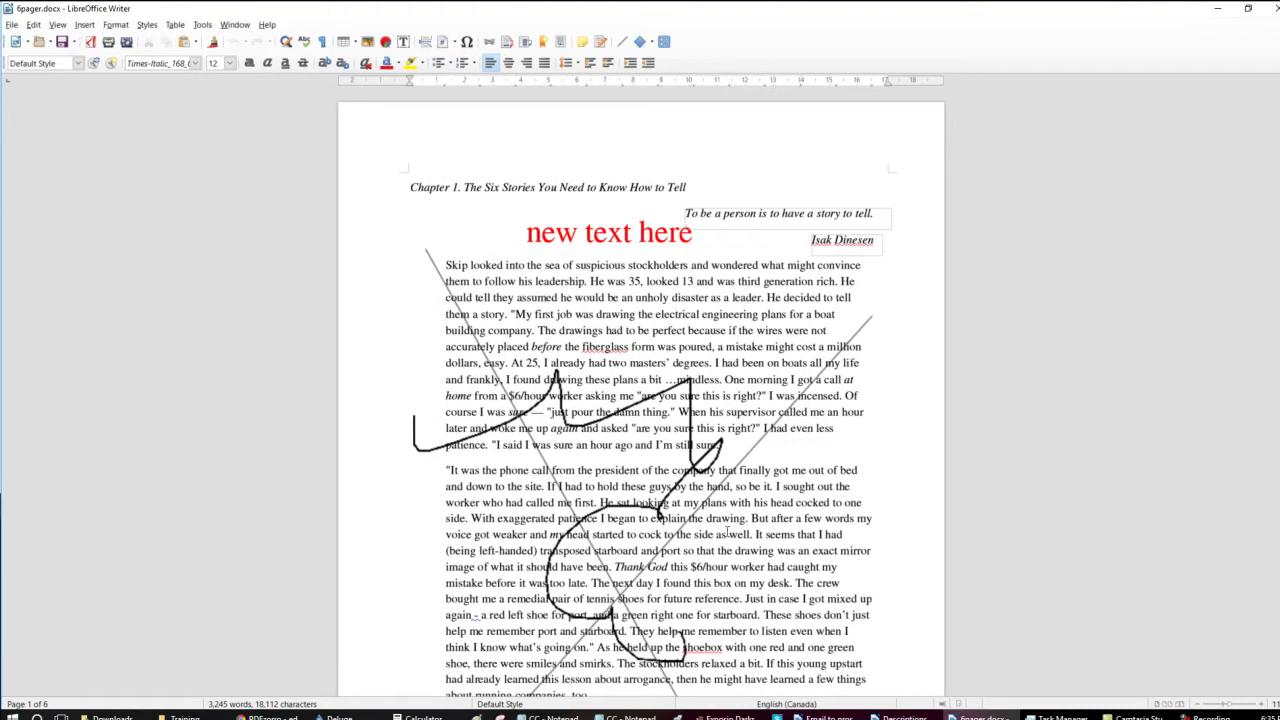
{"action": "scroll", "coordinate": [657, 450], "scroll_direction": "down", "scroll_amount": 12}
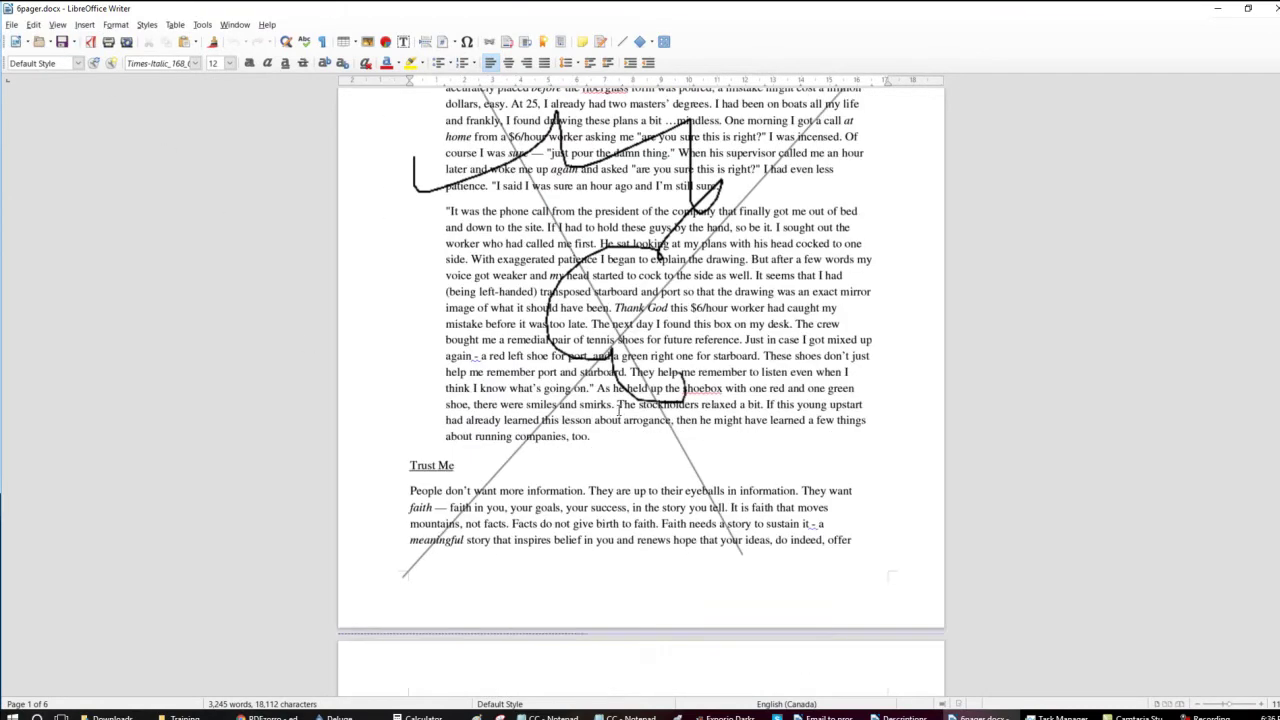
{"action": "scroll", "coordinate": [615, 442], "scroll_direction": "down", "scroll_amount": 15}
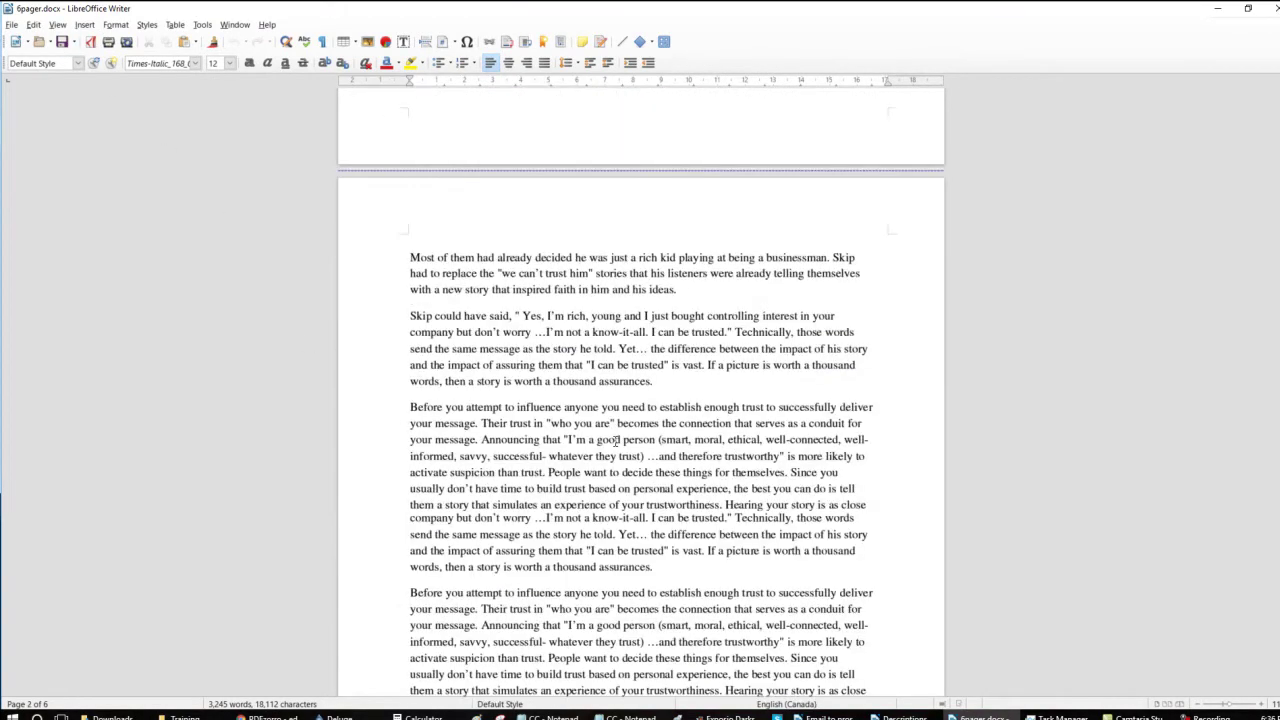
{"action": "key", "text": "alt+Tab"}
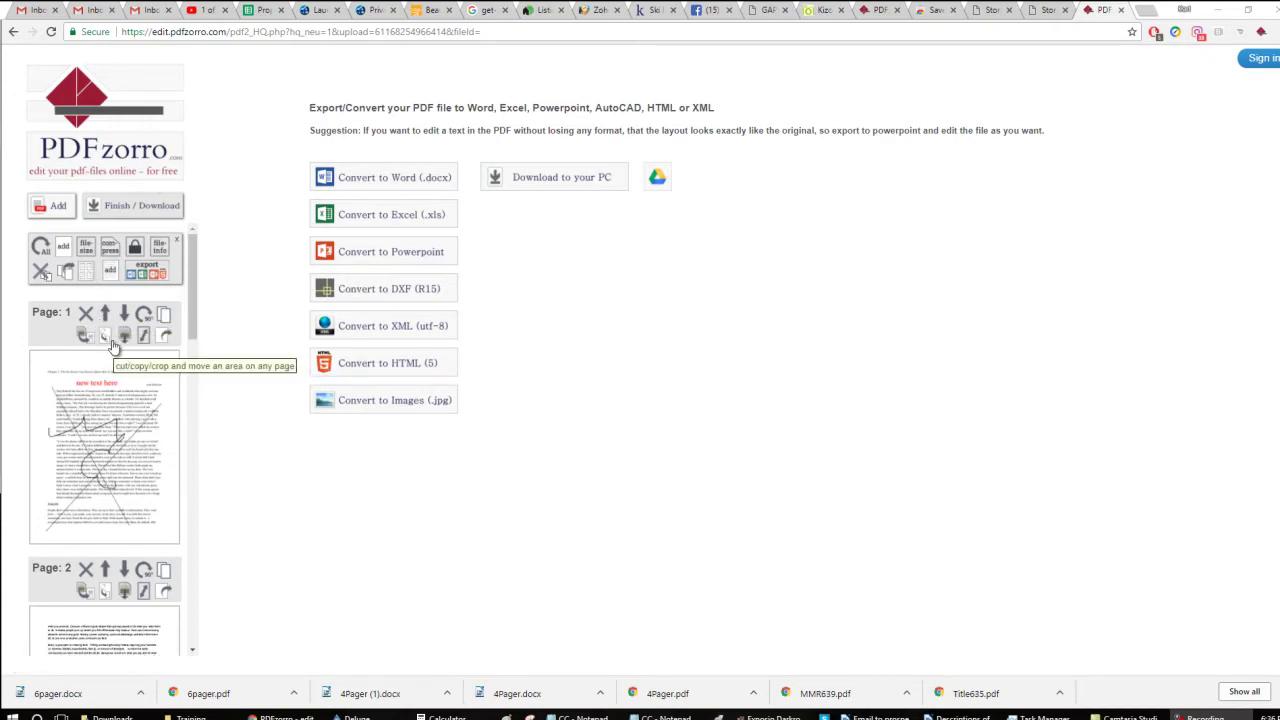
- Cut the upper text block from page 2, placing it lower, and save the page
{"action": "scroll", "coordinate": [107, 490], "scroll_direction": "down", "scroll_amount": 4}
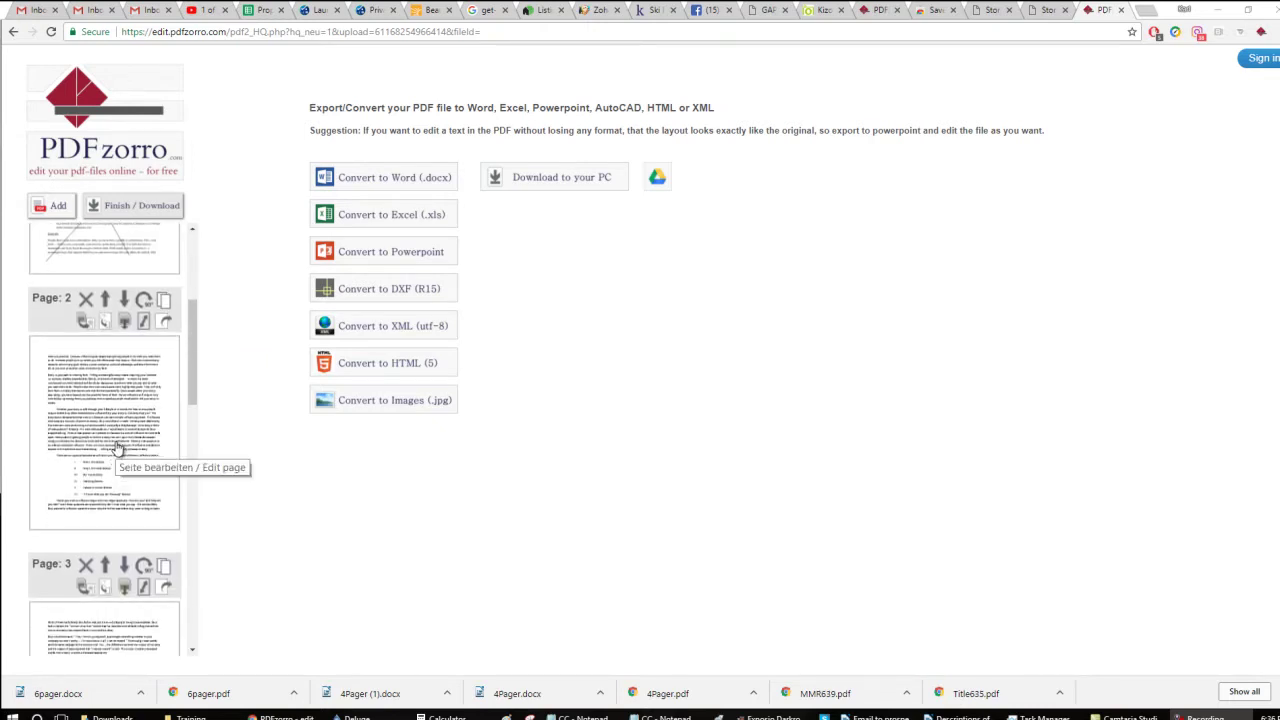
{"action": "left_click", "coordinate": [104, 326]}
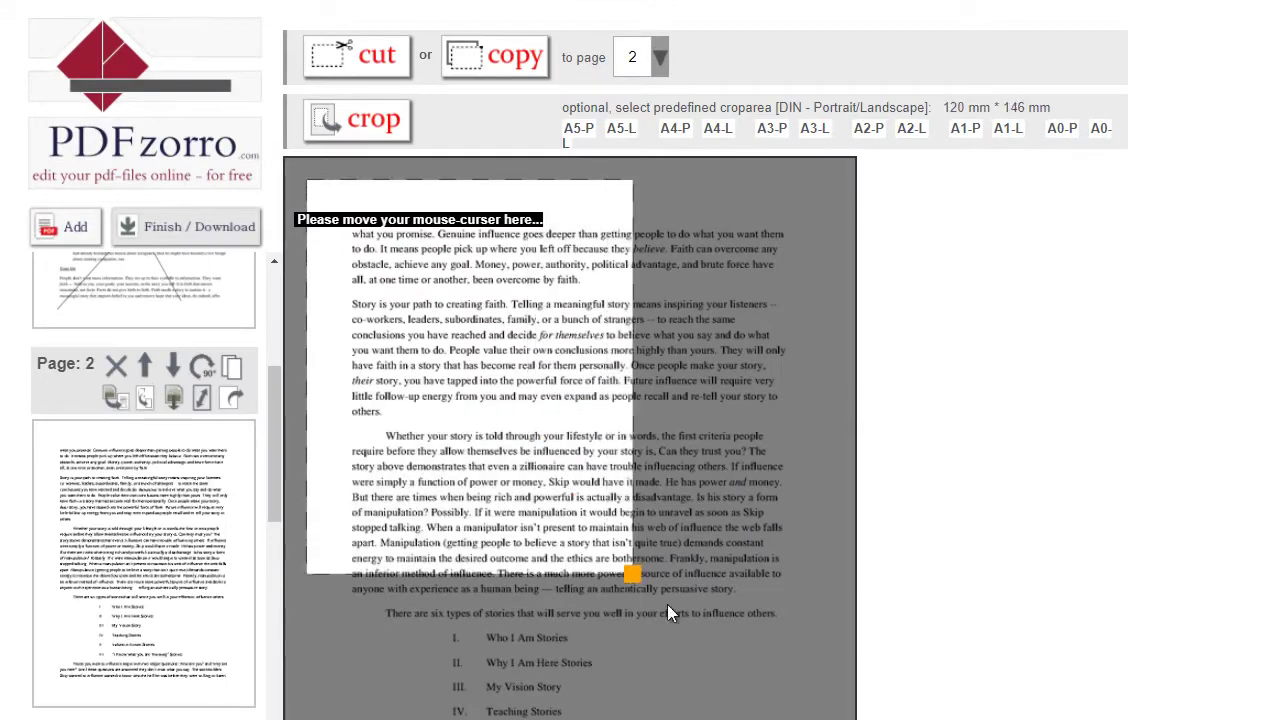
{"action": "left_click_drag", "start_coordinate": [820, 668], "coordinate": [815, 657]}
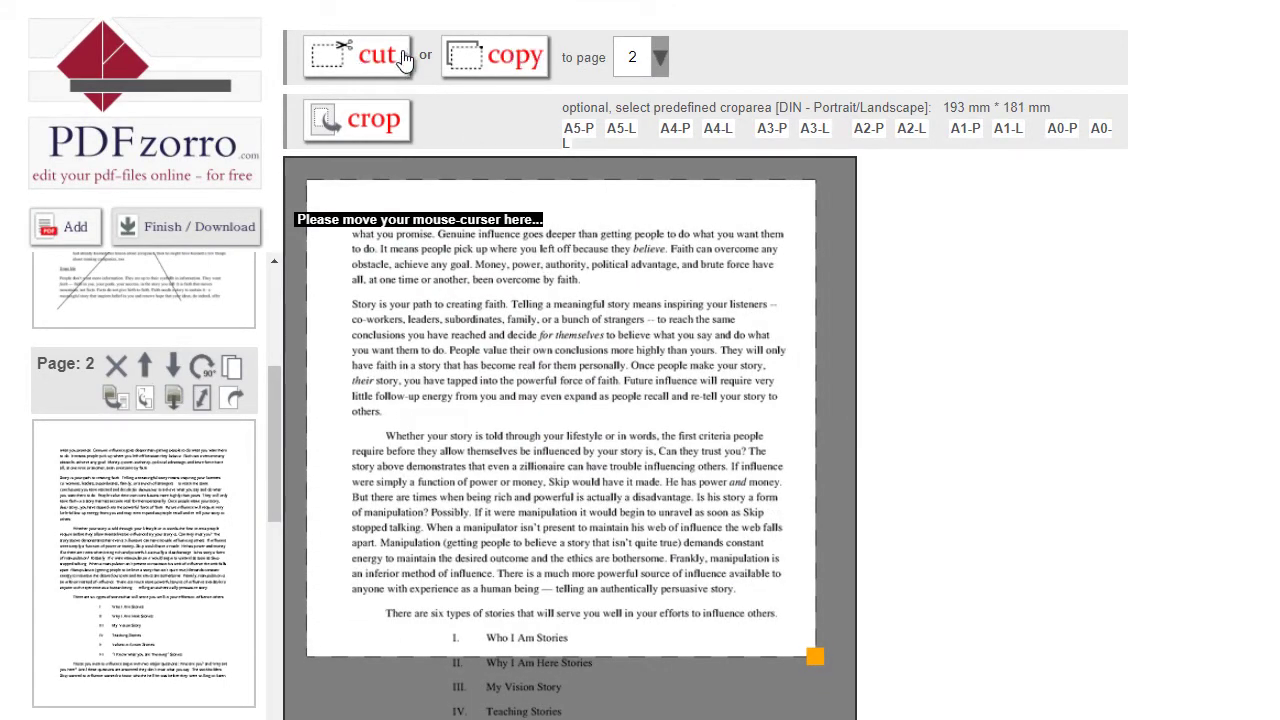
{"action": "left_click", "coordinate": [372, 57]}
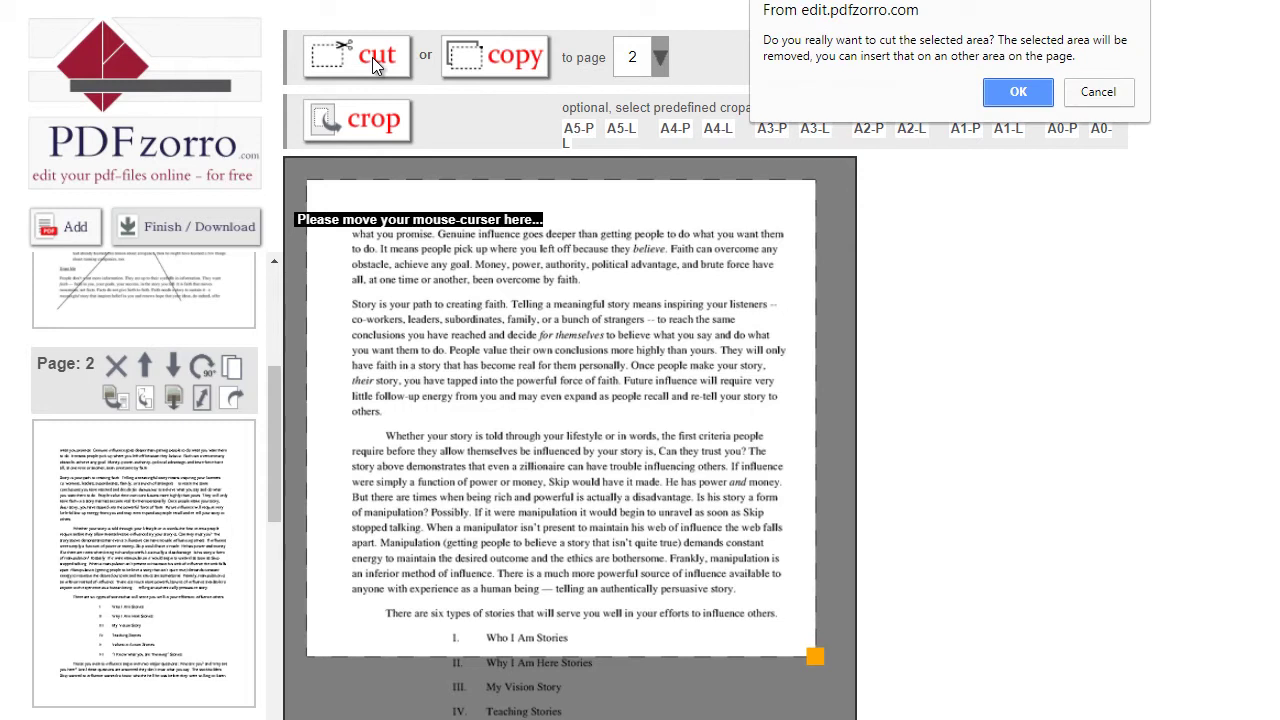
{"action": "left_click", "coordinate": [1007, 90]}
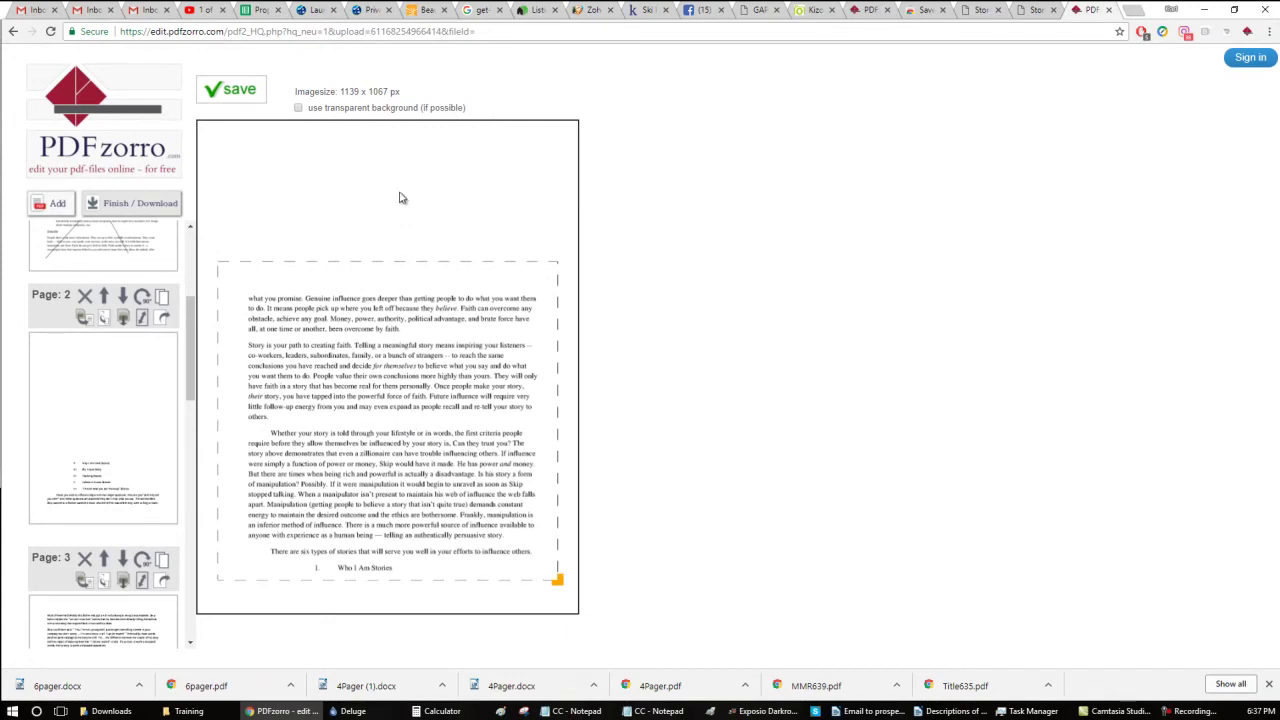
{"action": "left_click", "coordinate": [235, 92]}
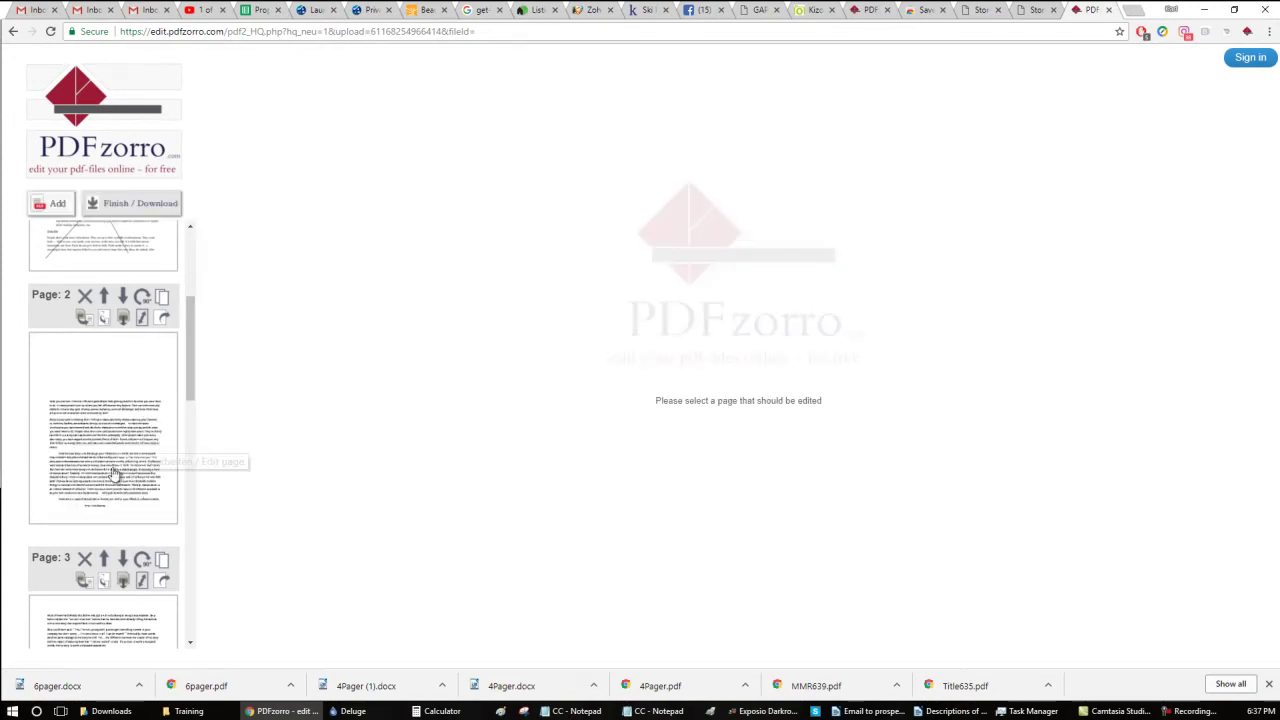
- Return to the PDFzorro home page via the logo and scroll down to its footer links
{"action": "scroll", "coordinate": [105, 430], "scroll_direction": "up", "scroll_amount": 4}
{"action": "scroll", "coordinate": [103, 425], "scroll_direction": "down", "scroll_amount": 3}
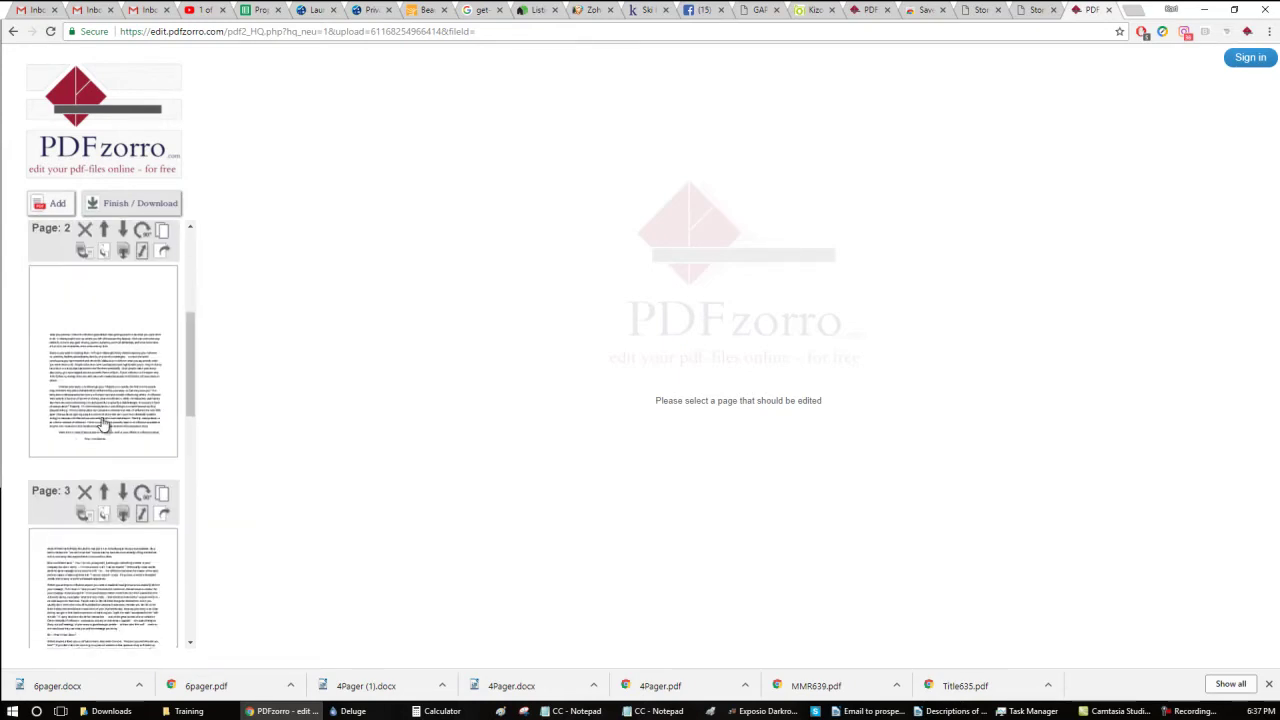
{"action": "scroll", "coordinate": [103, 380], "scroll_direction": "down", "scroll_amount": 5}
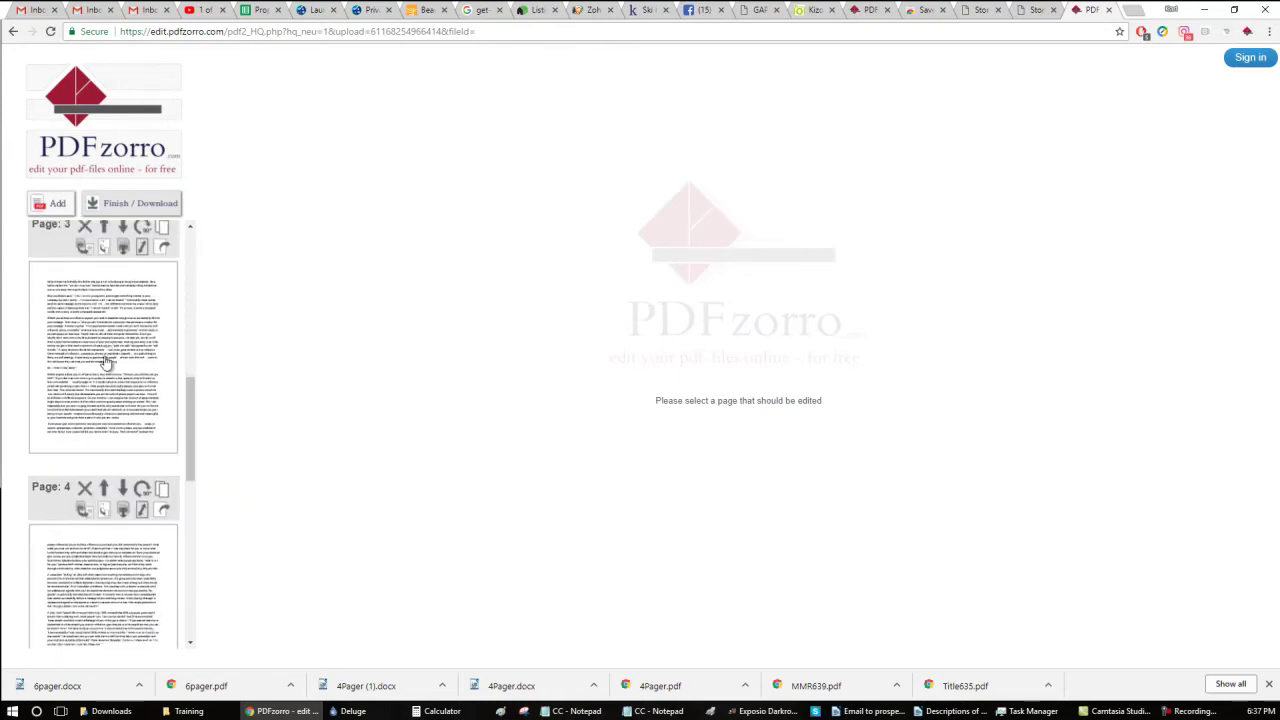
{"action": "scroll", "coordinate": [105, 363], "scroll_direction": "up", "scroll_amount": 5}
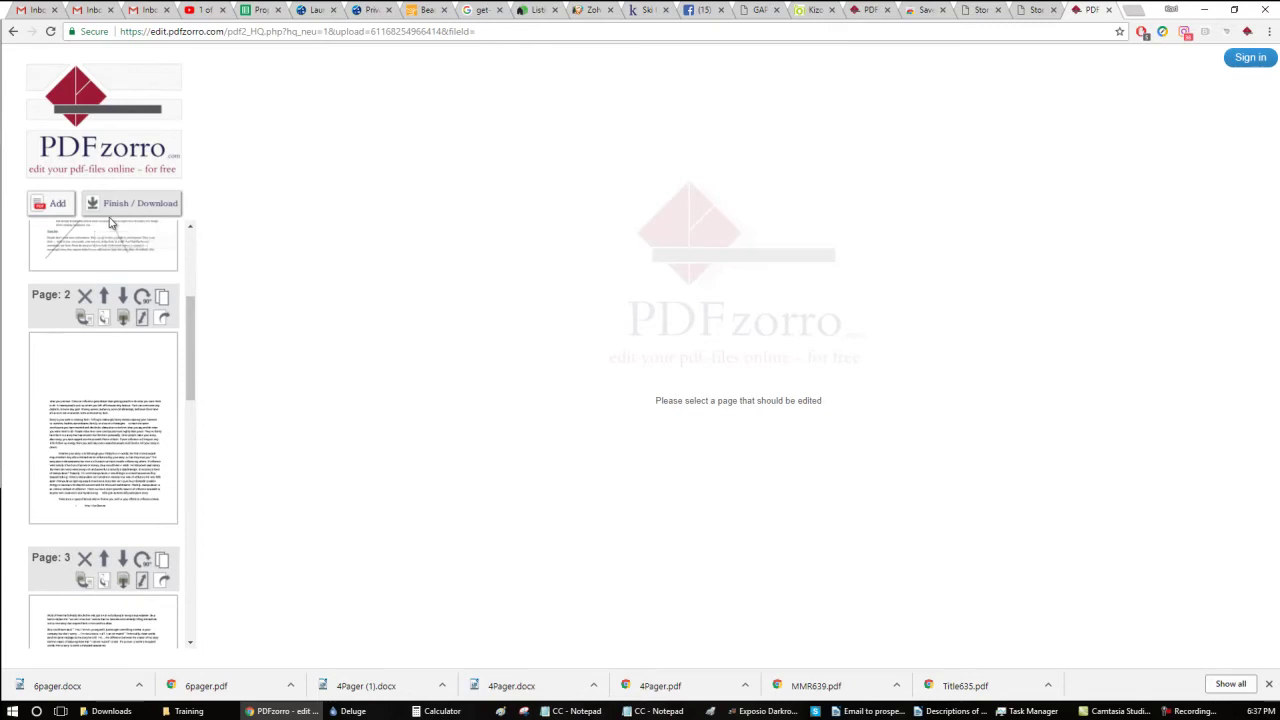
{"action": "scroll", "coordinate": [174, 397], "scroll_direction": "up", "scroll_amount": 3}
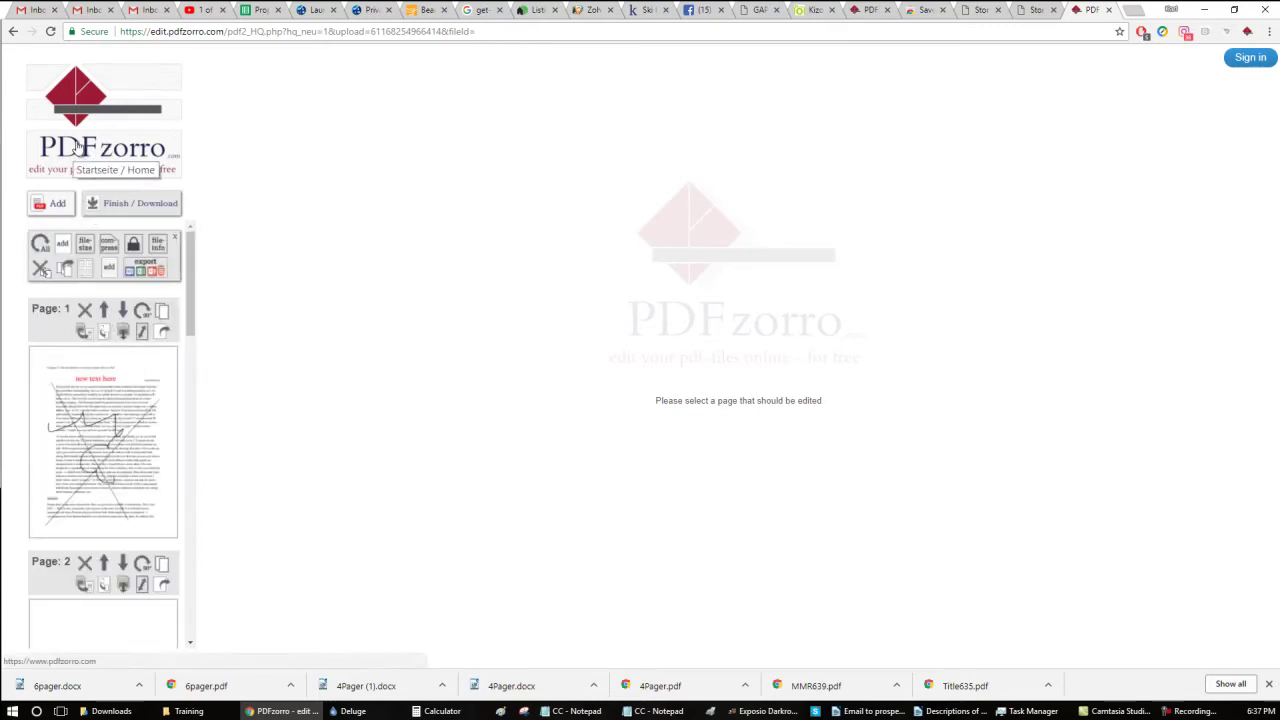
{"action": "left_click", "coordinate": [78, 147]}
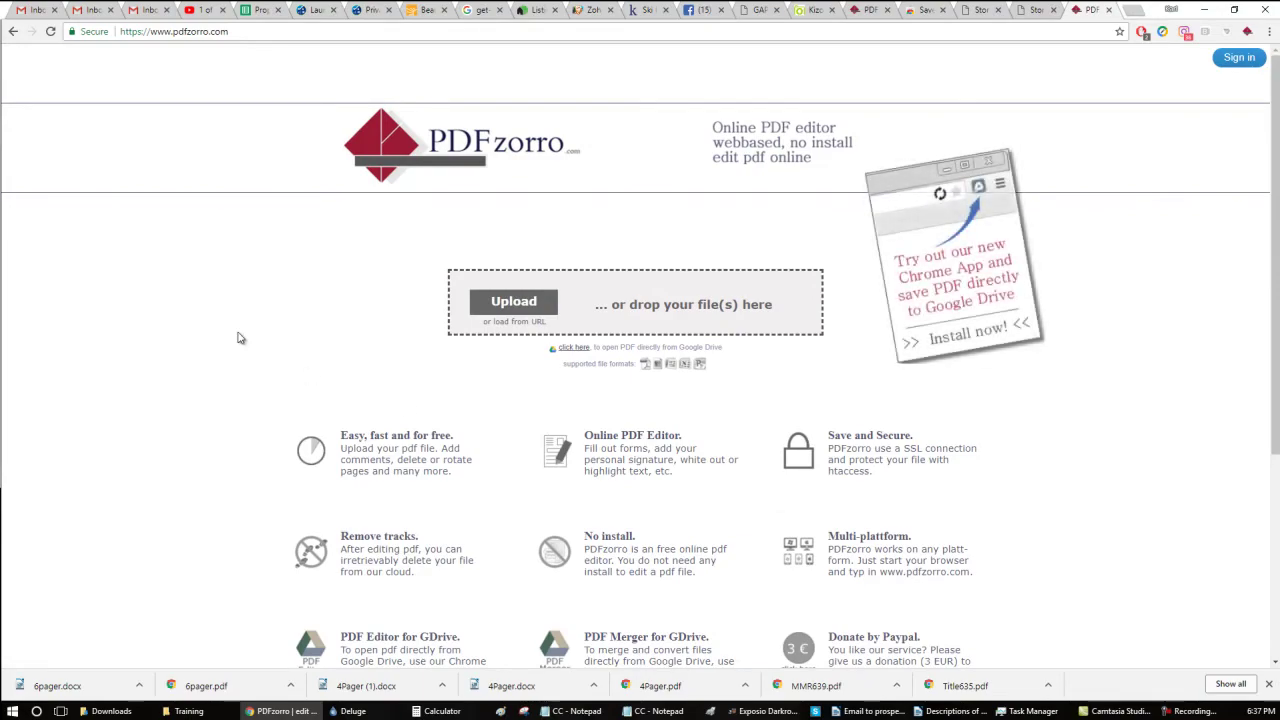
{"action": "scroll", "coordinate": [514, 361], "scroll_direction": "down", "scroll_amount": 10}
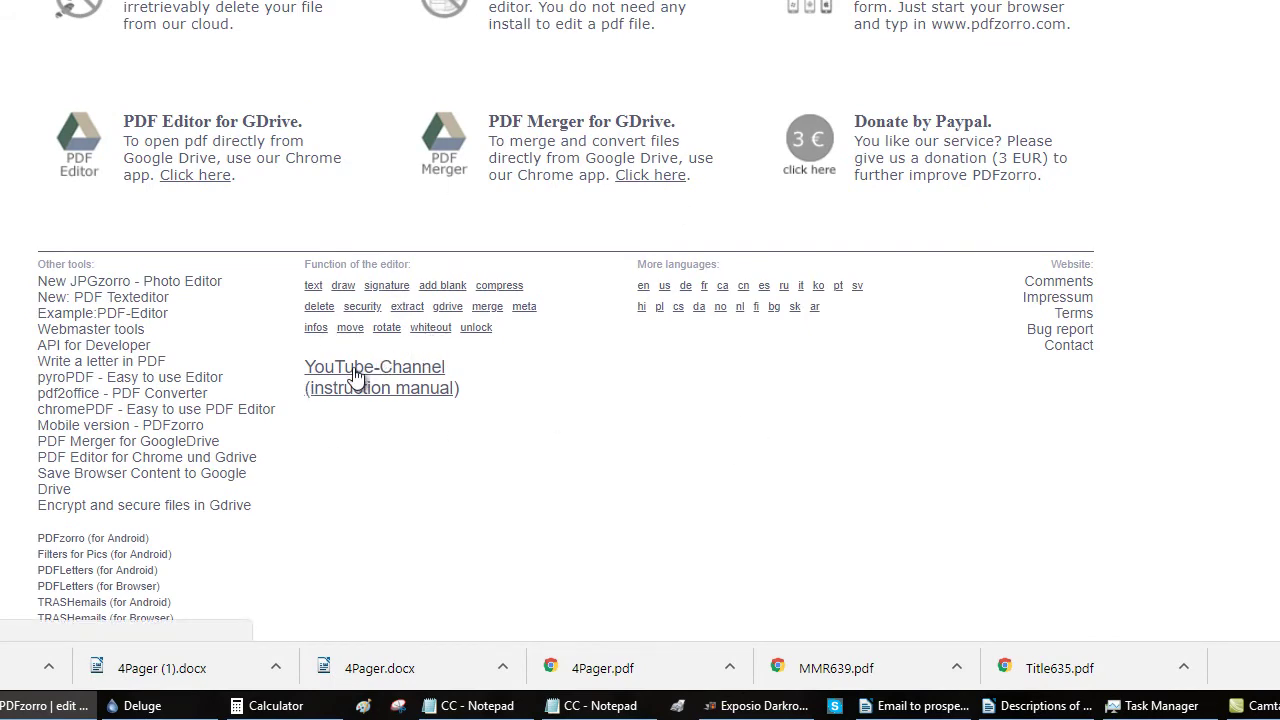
- Open the PDFzorro YouTube channel and page through its uploaded tutorial videos
{"action": "left_click", "coordinate": [355, 375]}
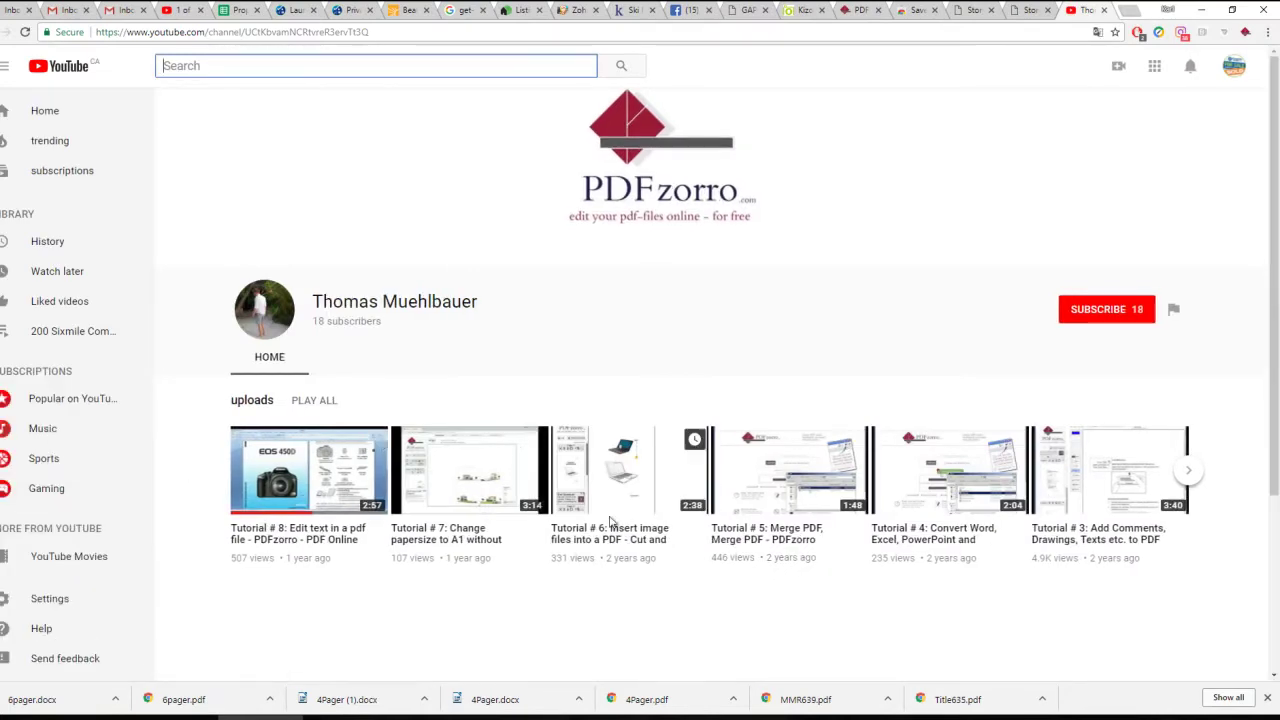
{"action": "left_click", "coordinate": [1194, 476]}
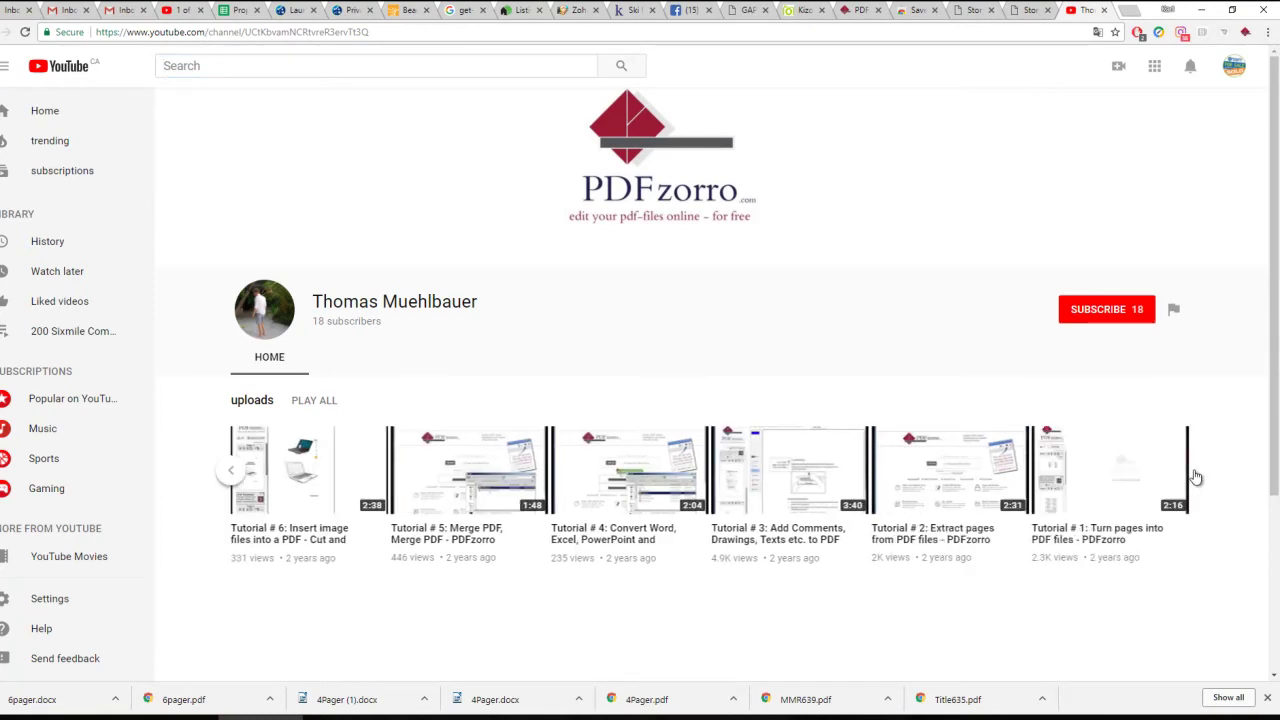
{"action": "left_click", "coordinate": [231, 470]}
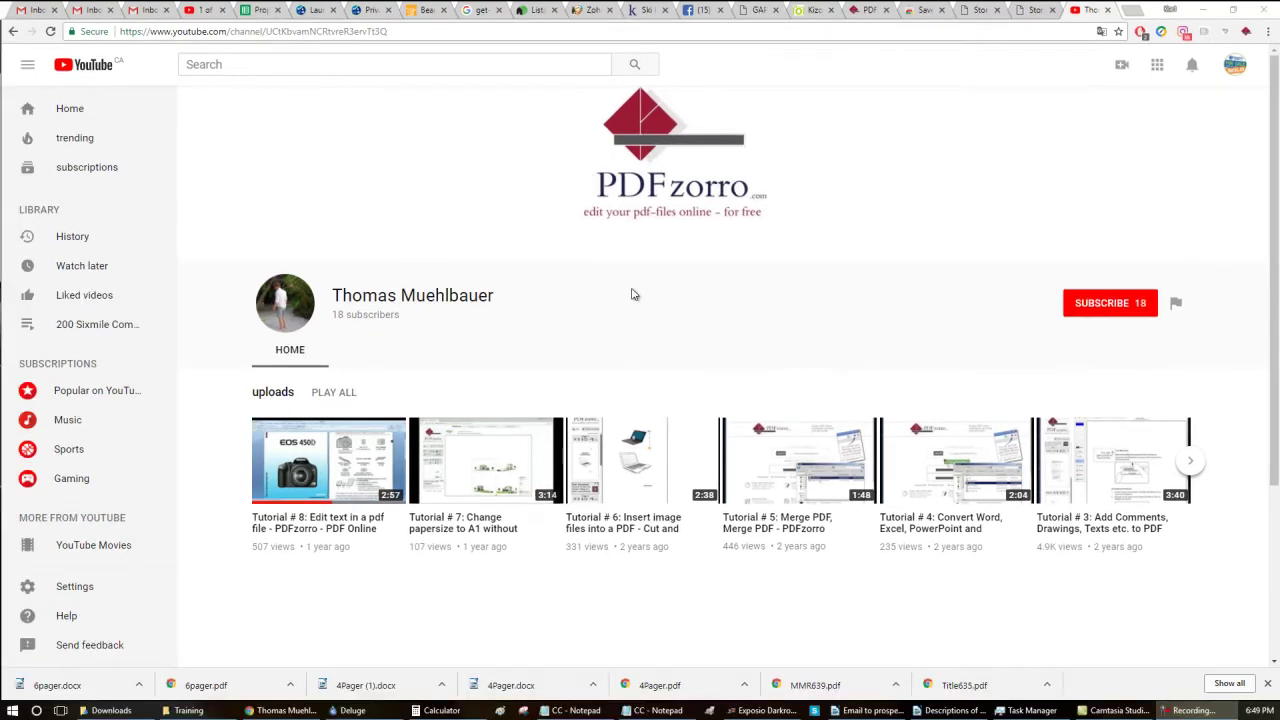
- Go back to the PDFzorro home page, cancel a PDF upload, and scroll toward the donation link
{"action": "left_click", "coordinate": [13, 31]}
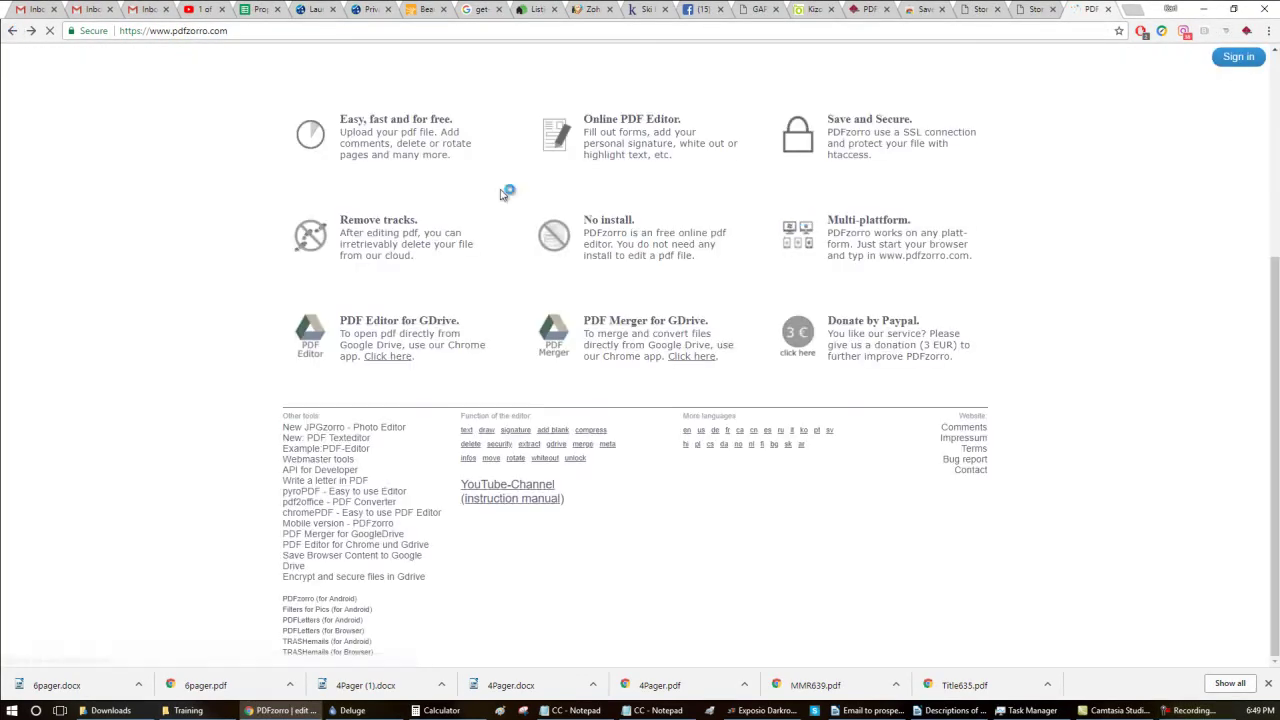
{"action": "scroll", "coordinate": [737, 466], "scroll_direction": "up", "scroll_amount": 3}
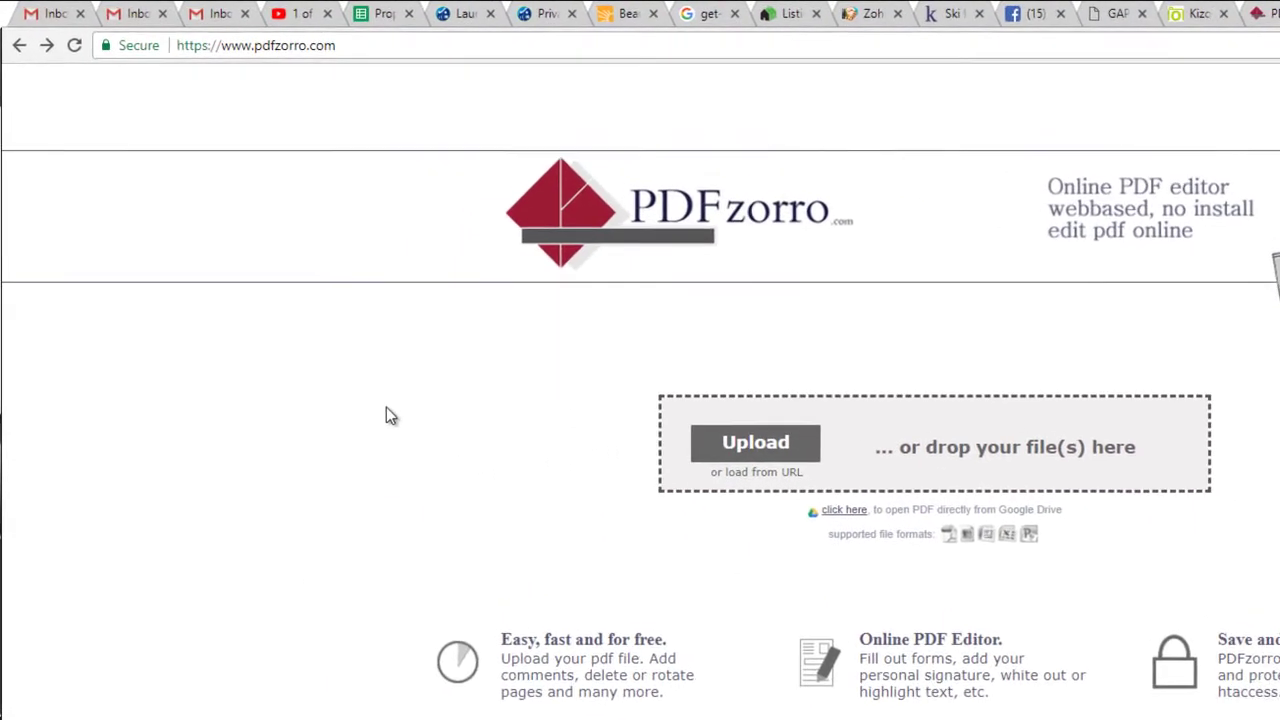
{"action": "left_click", "coordinate": [767, 458]}
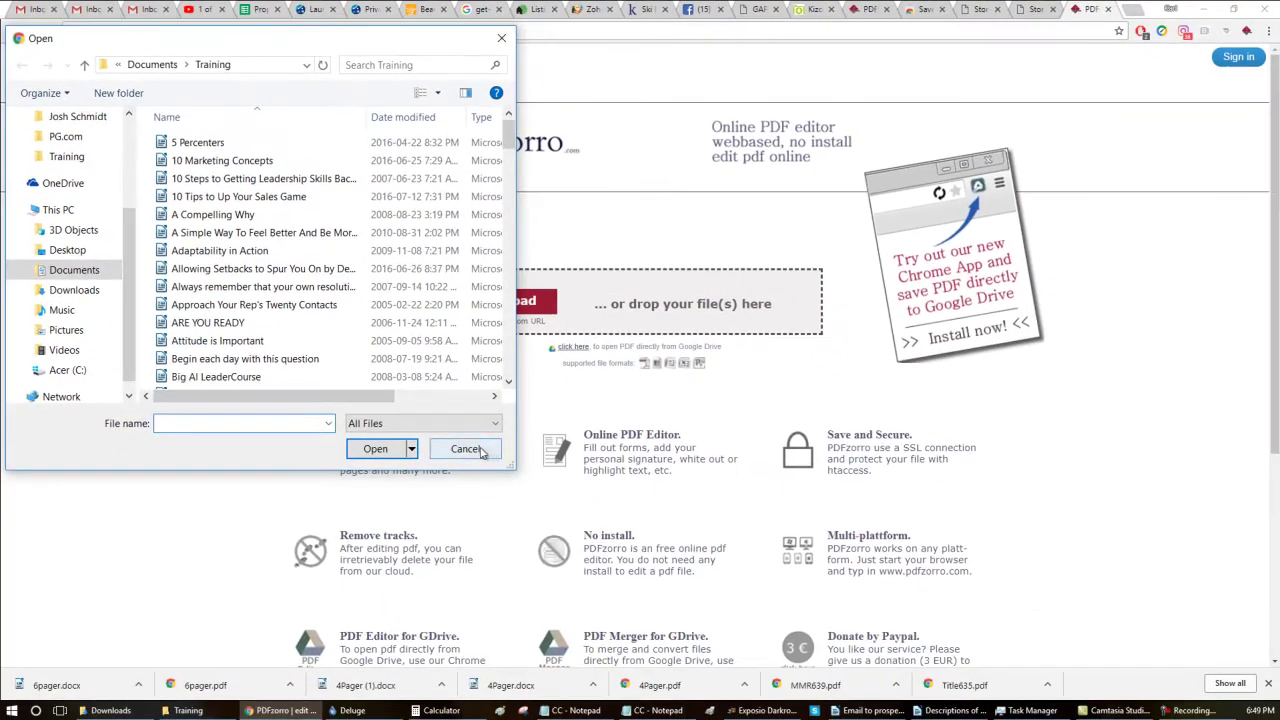
{"action": "left_click", "coordinate": [465, 449]}
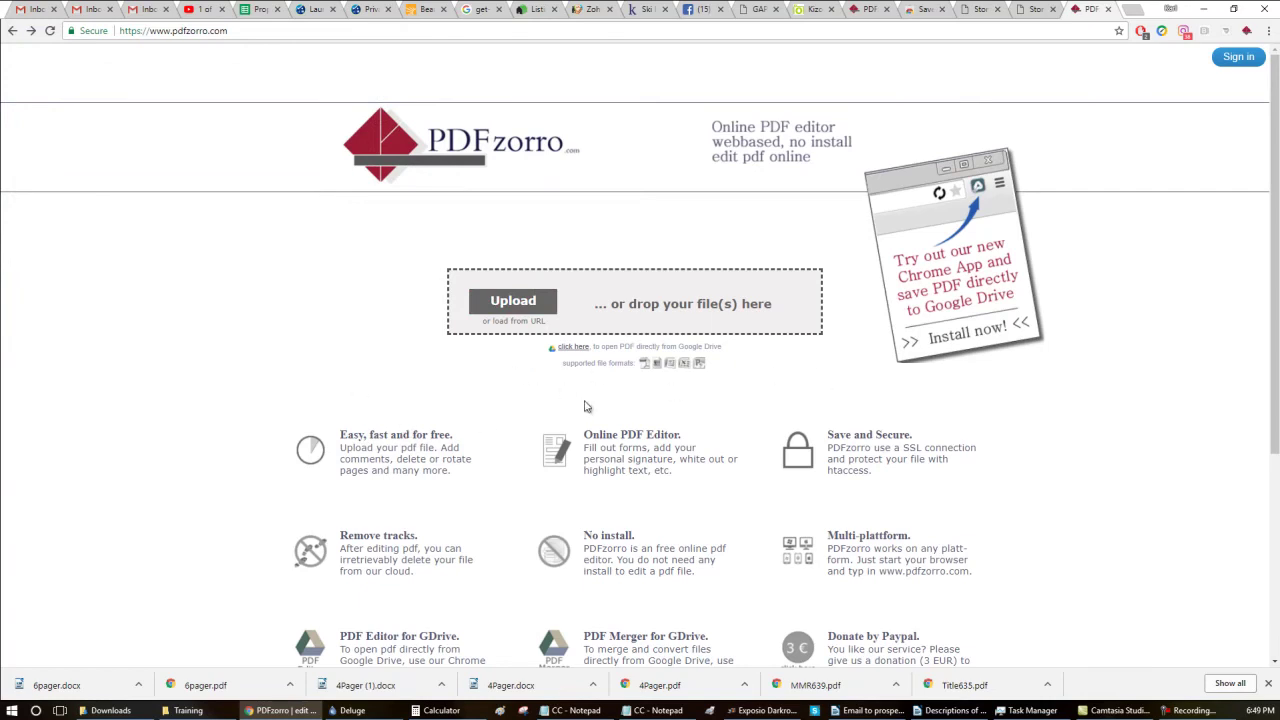
{"action": "scroll", "coordinate": [958, 477], "scroll_direction": "down", "scroll_amount": 1}
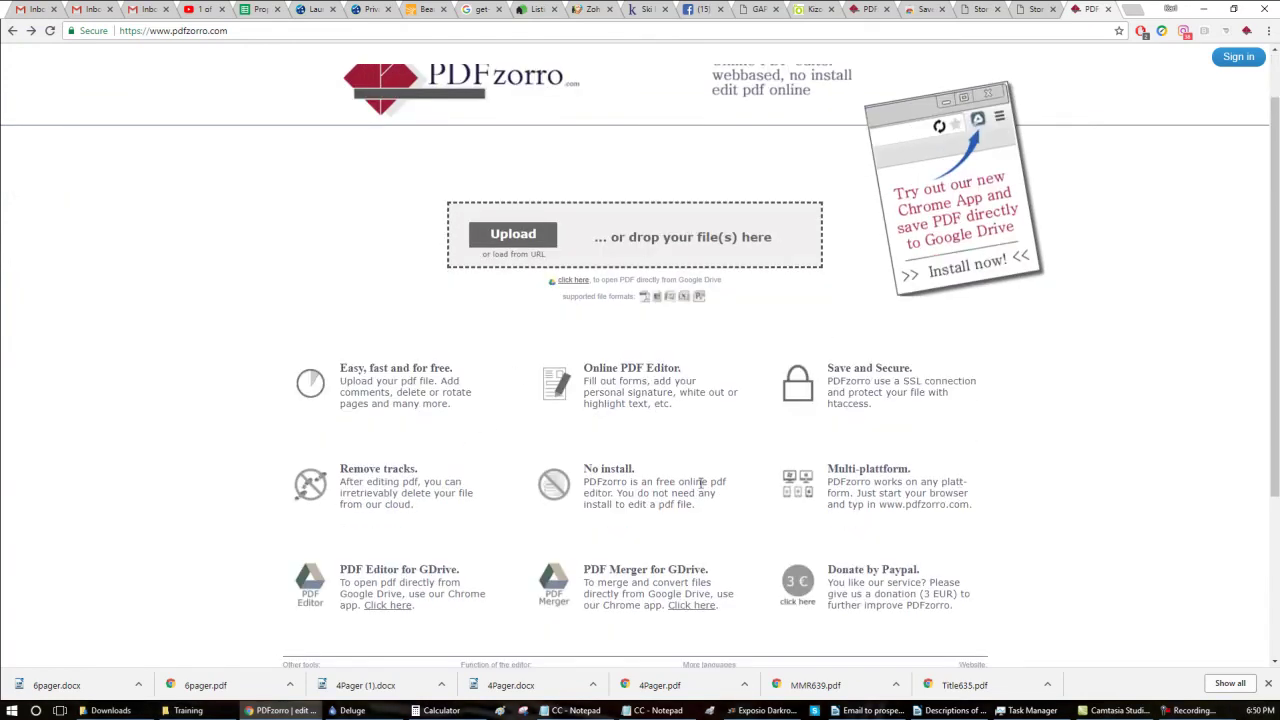
{"action": "scroll", "coordinate": [950, 535], "scroll_direction": "down", "scroll_amount": 1}
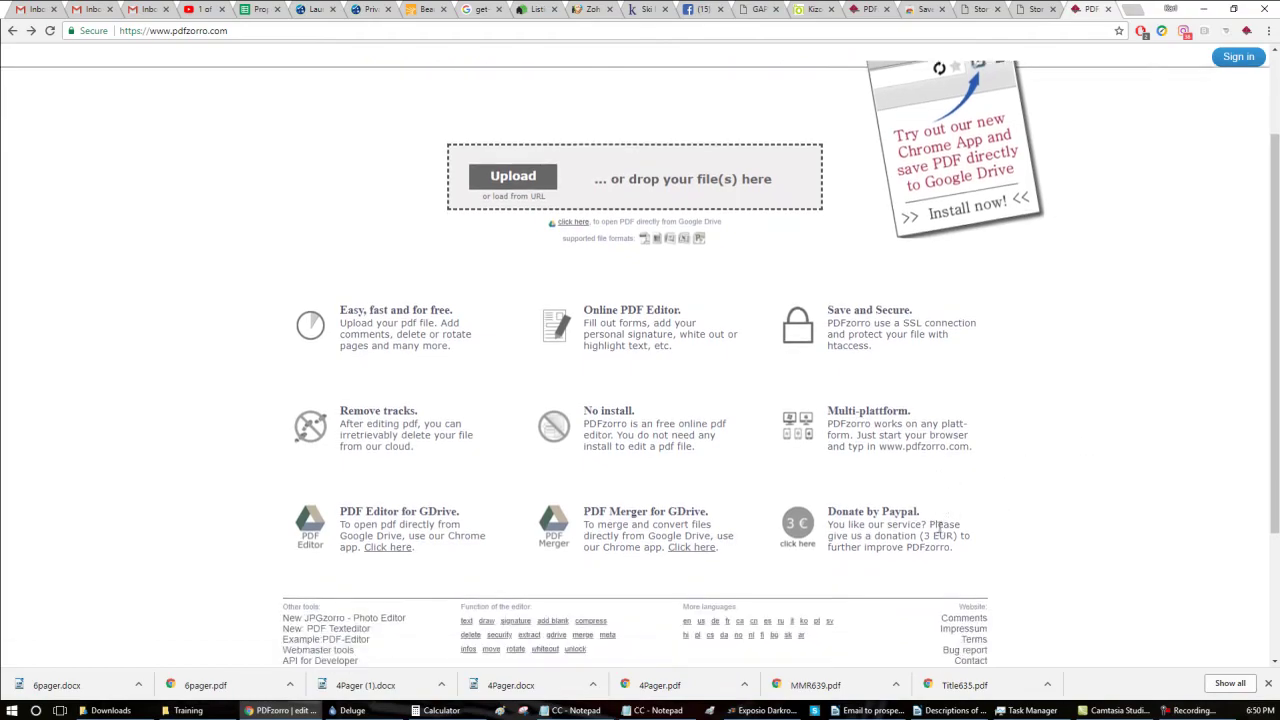